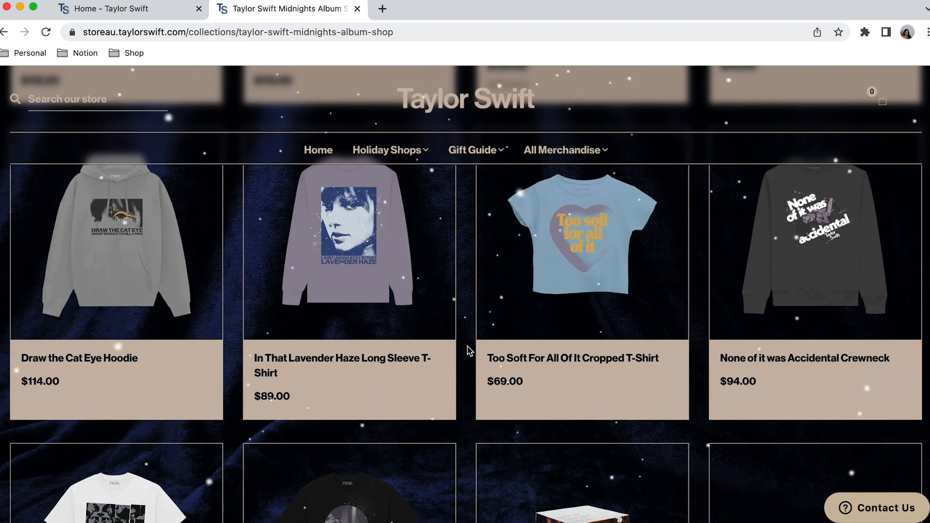
- Look over the Midnights album shop merchandise, and view the T-shirt and sweatshirt mockup documents in Photoshop
{"action": "scroll", "coordinate": [469, 350], "scroll_direction": "down", "scroll_amount": 3}
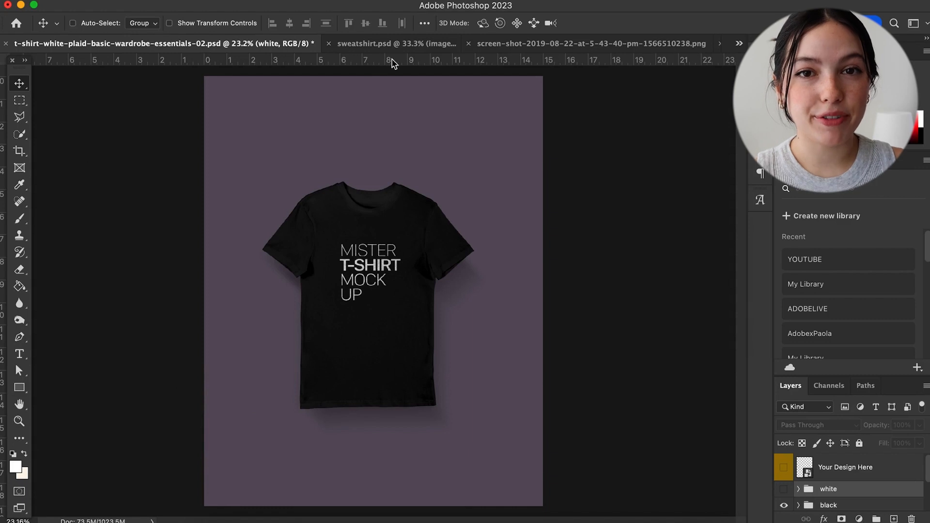
{"action": "left_click", "coordinate": [396, 44]}
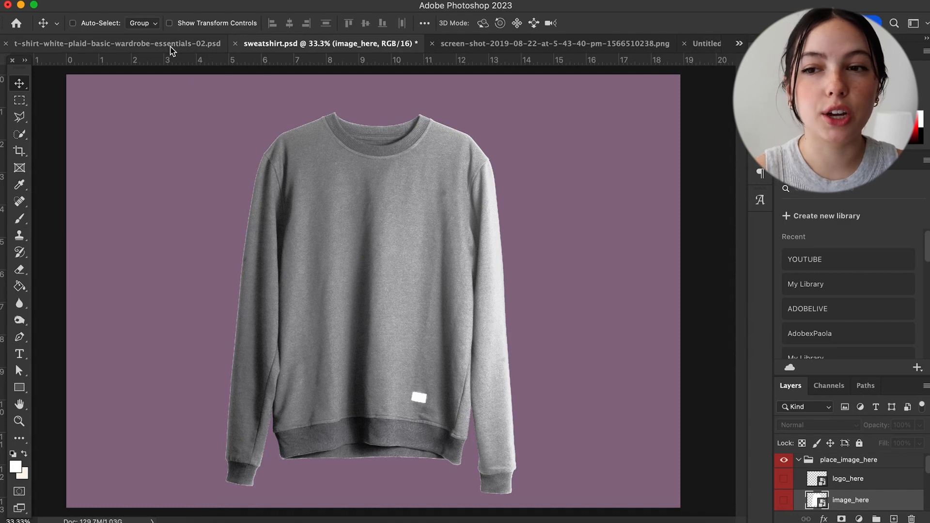
{"action": "left_click", "coordinate": [171, 47]}
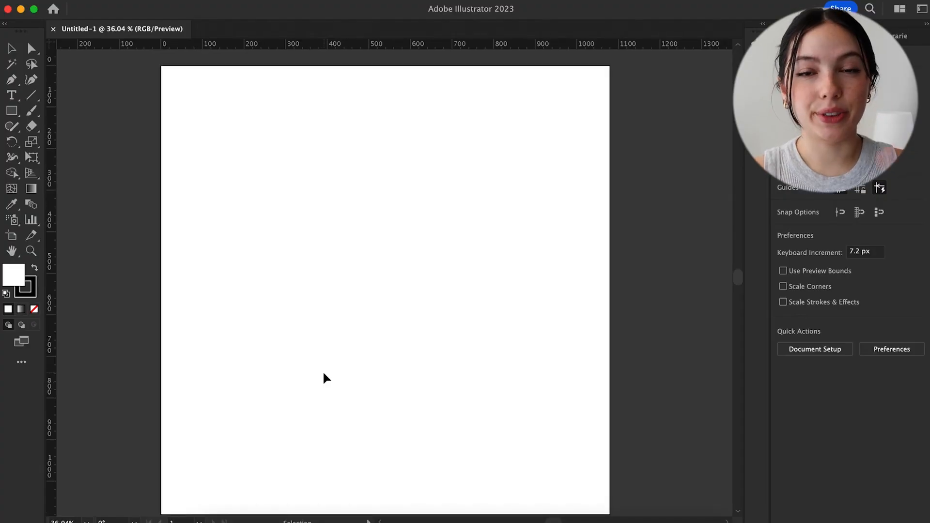
- Set the selected "Midnights" text in Illustrator to the font Neue Haas Grotesk Display Pro 65 Medium
{"action": "key", "text": "super+0"}
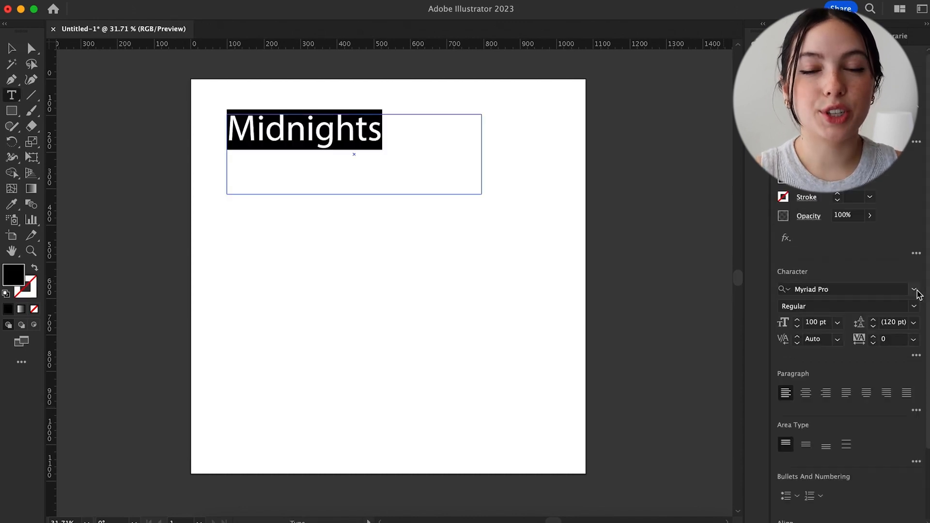
{"action": "left_click", "coordinate": [915, 291]}
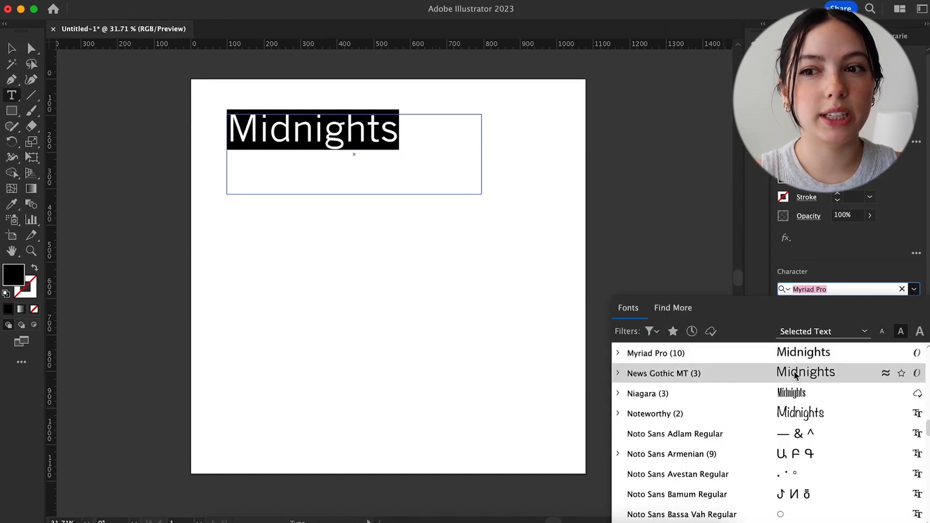
{"action": "scroll", "coordinate": [718, 454], "scroll_direction": "down", "scroll_amount": 4}
{"action": "scroll", "coordinate": [717, 453], "scroll_direction": "up", "scroll_amount": 7}
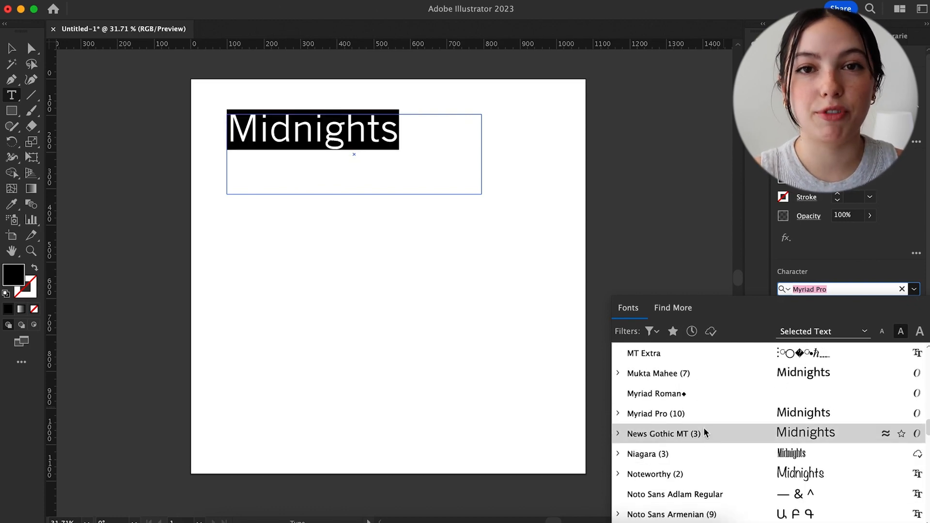
{"action": "scroll", "coordinate": [705, 433], "scroll_direction": "up", "scroll_amount": 15}
{"action": "scroll", "coordinate": [705, 433], "scroll_direction": "up", "scroll_amount": 15}
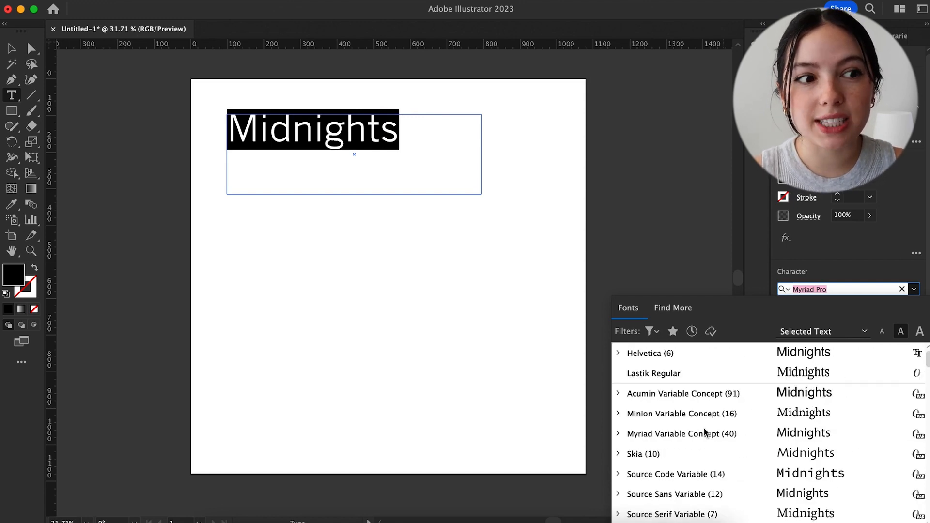
{"action": "type", "text": "neue"}
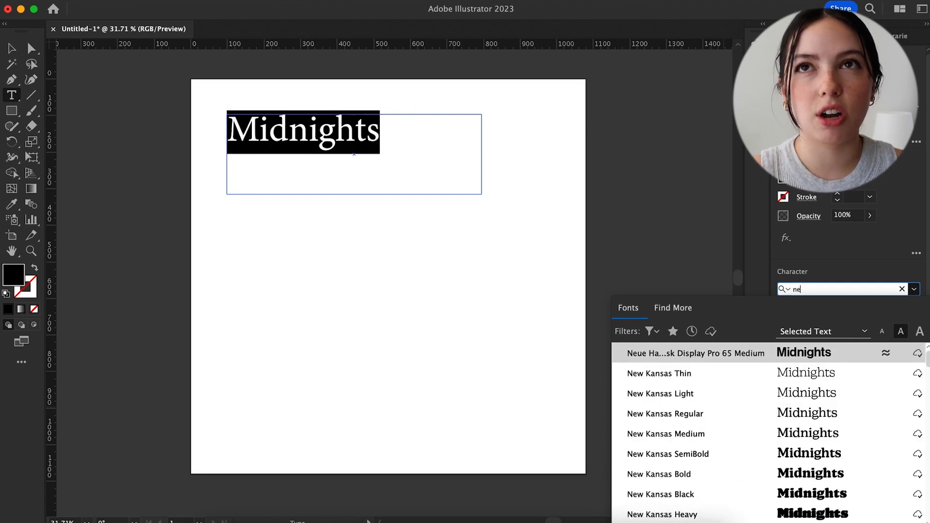
{"action": "left_click", "coordinate": [647, 358]}
{"action": "key", "text": "Escape"}
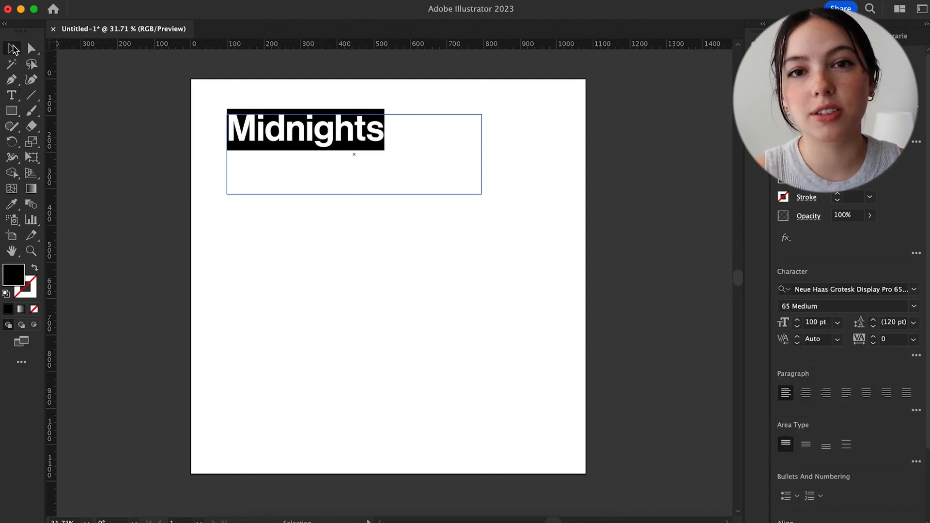
- Shrink the "Midnights" text frame around the word and move it closer to the artboard's upper-left corner
{"action": "left_click_drag", "start_coordinate": [485, 193], "coordinate": [442, 187]}
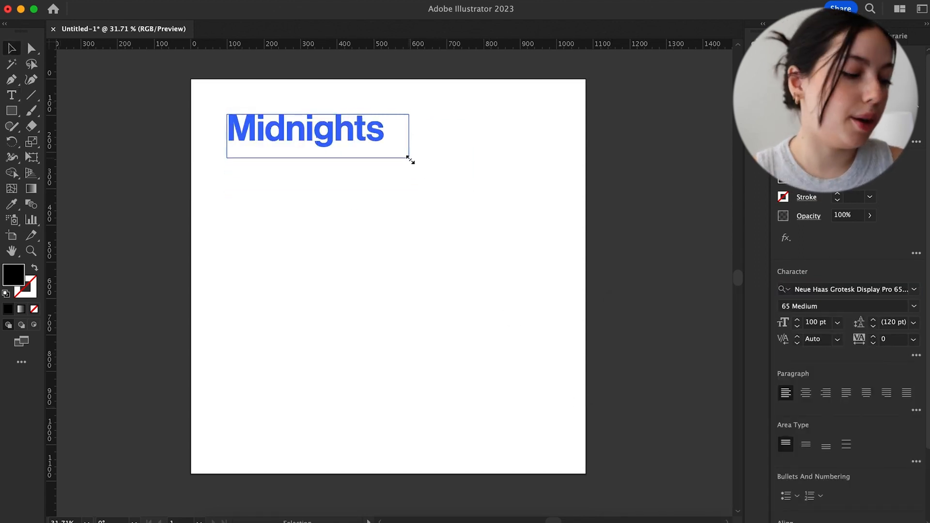
{"action": "left_click_drag", "start_coordinate": [411, 160], "coordinate": [398, 246]}
{"action": "left_click", "coordinate": [399, 245]}
{"action": "scroll", "coordinate": [371, 246], "scroll_direction": "down", "scroll_amount": 2}
{"action": "scroll", "coordinate": [371, 248], "scroll_direction": "left", "scroll_amount": 1}
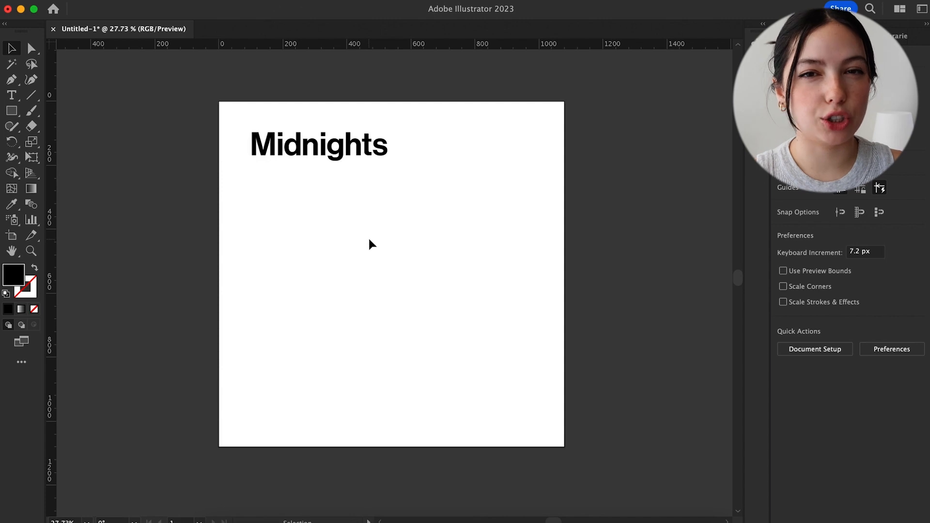
{"action": "left_click_drag", "start_coordinate": [310, 147], "coordinate": [294, 136]}
{"action": "left_click", "coordinate": [324, 203]}
{"action": "scroll", "coordinate": [324, 208], "scroll_direction": "up", "scroll_amount": 1}
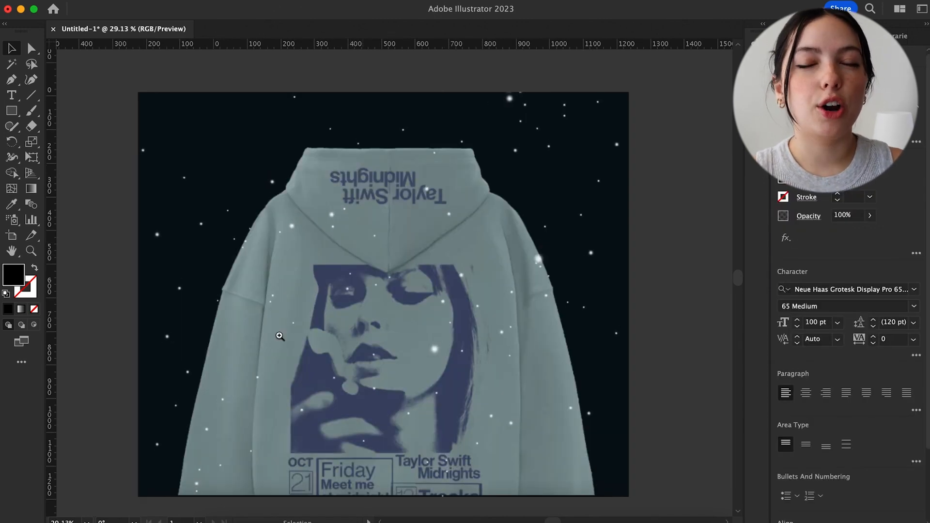
- Centre-align the whole "meet me at" text within its frame
{"action": "key", "text": "super+a"}
{"action": "left_click", "coordinate": [806, 393]}
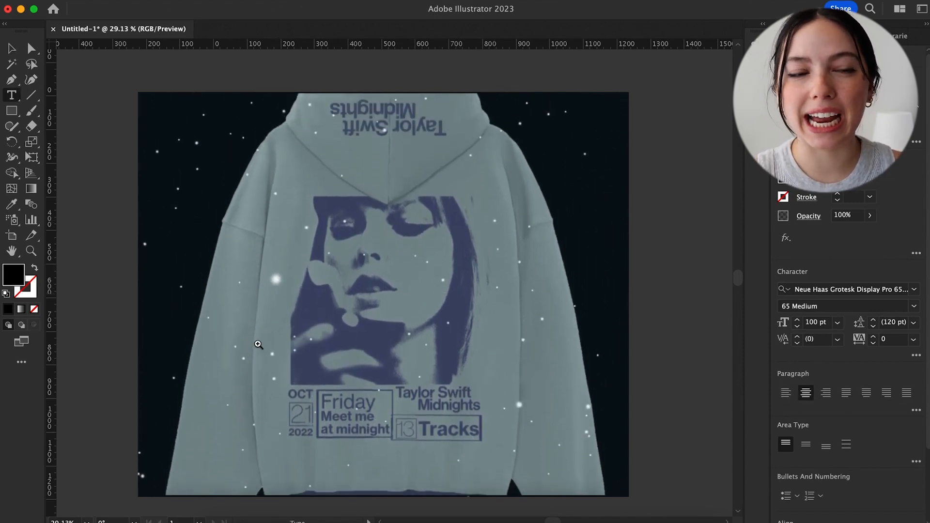
{"action": "key", "text": "Escape"}
- Try a capitalised "Meet Me At" version beneath the lowercase text, and delete it
{"action": "double_click", "coordinate": [407, 323]}
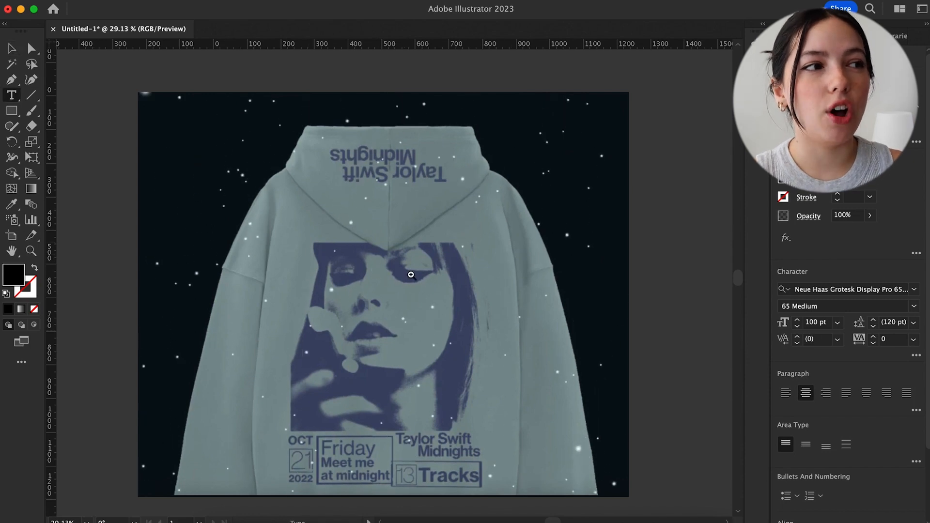
{"action": "left_click_drag", "start_coordinate": [494, 325], "coordinate": [293, 325]}
{"action": "type", "text": "Meet Me At"}
{"action": "key", "text": "Escape"}
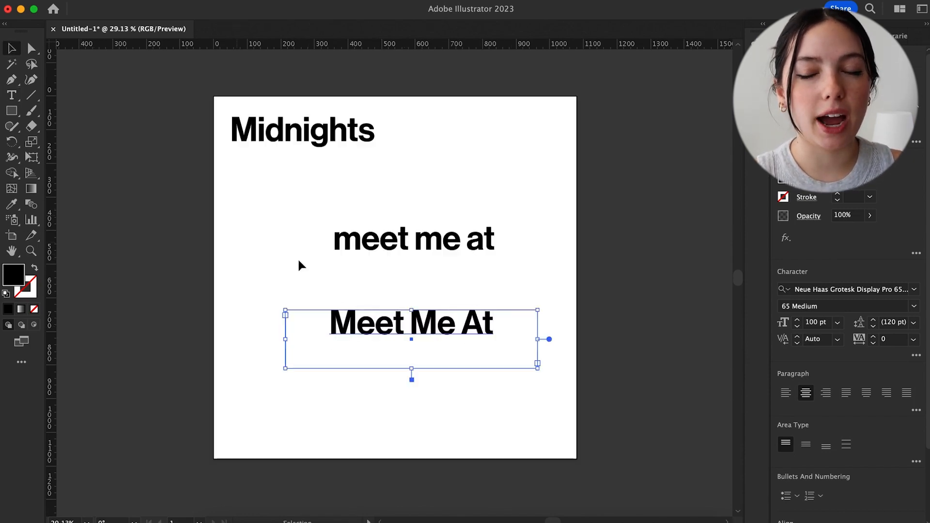
{"action": "left_click", "coordinate": [381, 339]}
{"action": "key", "text": "Delete"}
- Try a capital first letter in "meet me at", restore the lowercase m, and move the text just below "Midnights"
{"action": "left_click_drag", "start_coordinate": [383, 254], "coordinate": [344, 255]}
{"action": "double_click", "coordinate": [324, 242]}
{"action": "key", "text": "BackSpace"}
{"action": "type", "text": "M"}
{"action": "key", "text": "BackSpace"}
{"action": "type", "text": "m"}
{"action": "key", "text": "Escape"}
{"action": "left_click_drag", "start_coordinate": [383, 247], "coordinate": [395, 172]}
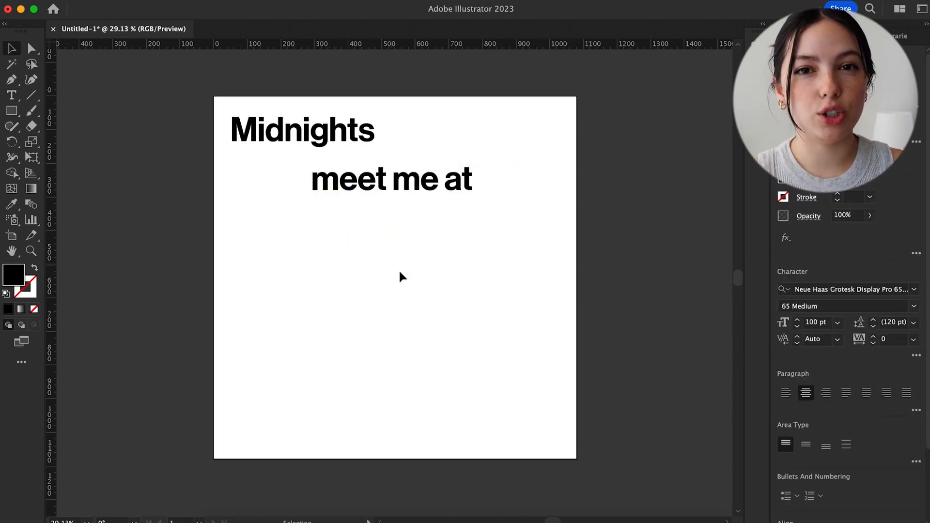
{"action": "left_click", "coordinate": [393, 270]}
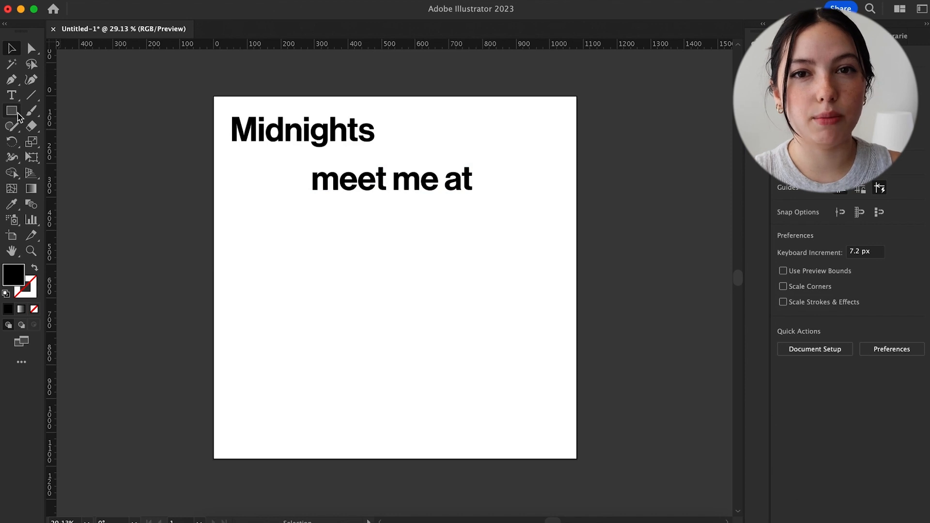
- Draw a wide ellipse below the two text lines and remove its fill
{"action": "left_click_drag", "start_coordinate": [18, 117], "coordinate": [43, 142]}
{"action": "left_click_drag", "start_coordinate": [253, 224], "coordinate": [519, 388]}
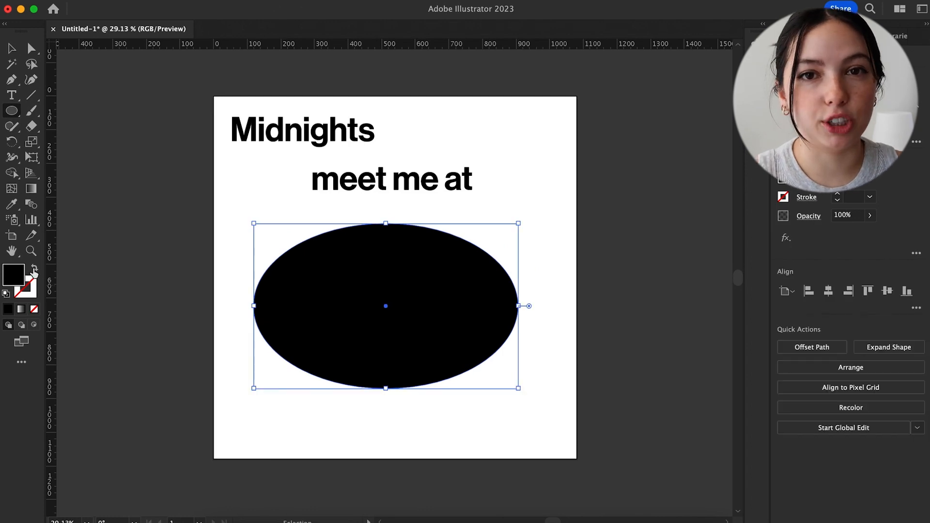
{"action": "double_click", "coordinate": [10, 280]}
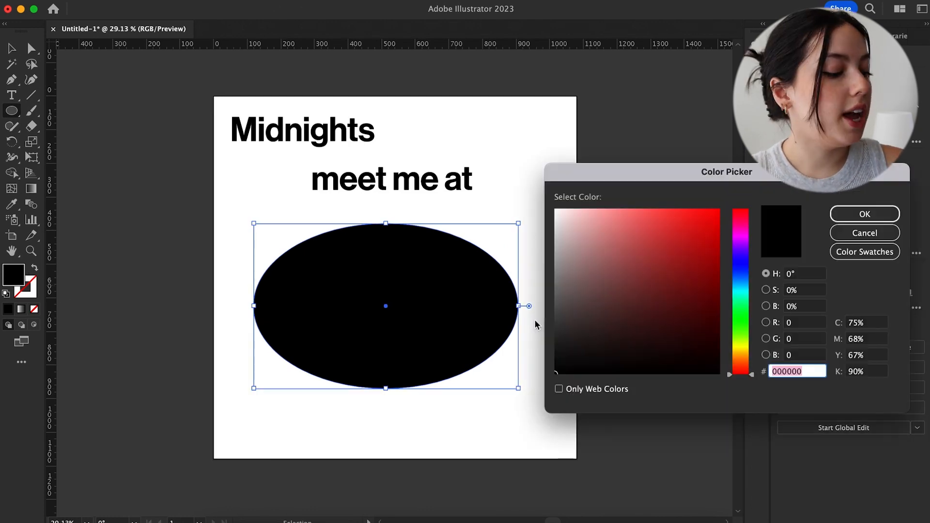
{"action": "left_click", "coordinate": [833, 234]}
{"action": "left_click", "coordinate": [34, 309]}
- Add path text reading "meet me at" along the ellipse, anchored at its lowest point
{"action": "left_click", "coordinate": [15, 98]}
{"action": "left_click_drag", "start_coordinate": [16, 100], "coordinate": [49, 126]}
{"action": "left_click", "coordinate": [389, 219]}
{"action": "key", "text": "super+z"}
{"action": "left_click", "coordinate": [397, 390]}
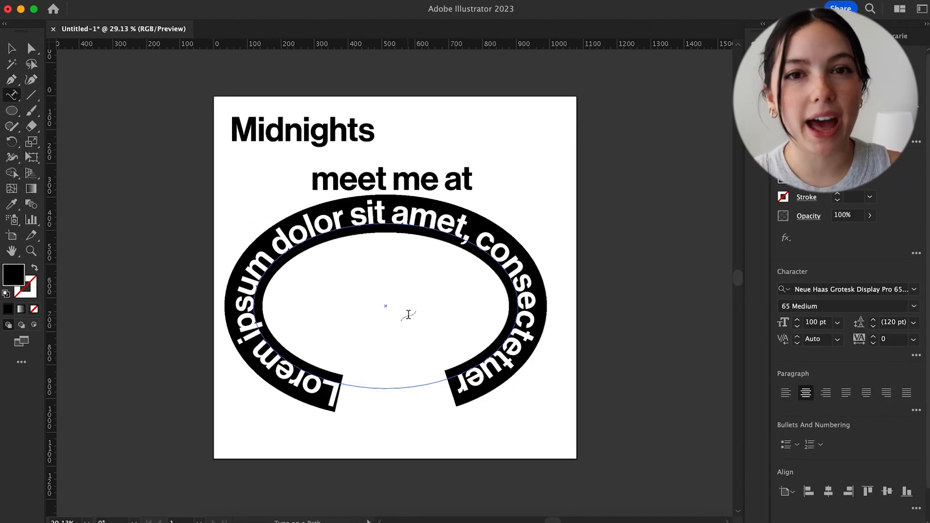
{"action": "type", "text": "meet me at"}
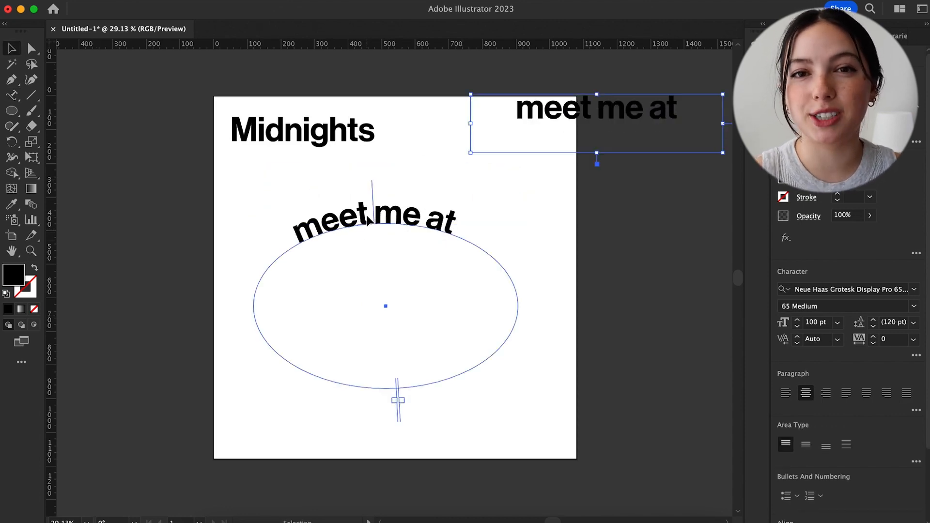
- Enlarge the curved "meet me at" text to 150 pt
{"action": "double_click", "coordinate": [367, 219]}
{"action": "key", "text": "super+a"}
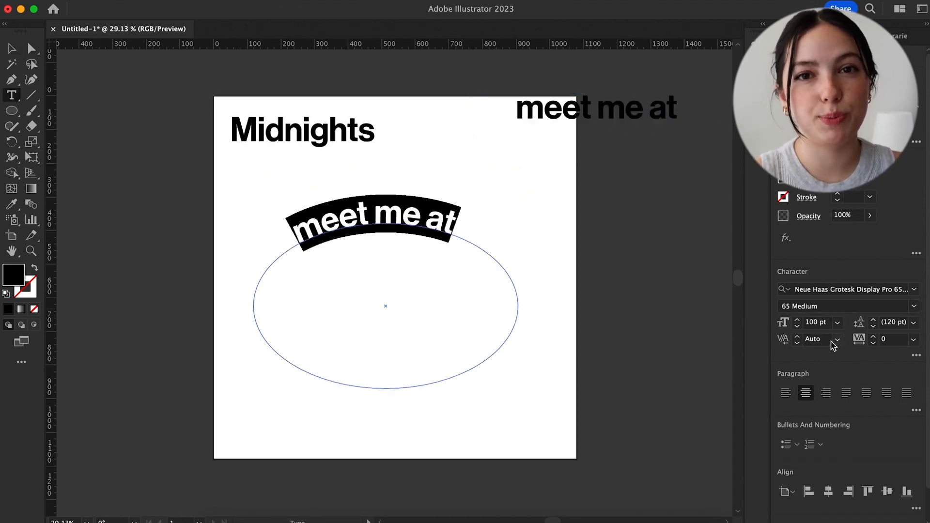
{"action": "left_click", "coordinate": [798, 323]}
{"action": "left_click", "coordinate": [797, 324]}
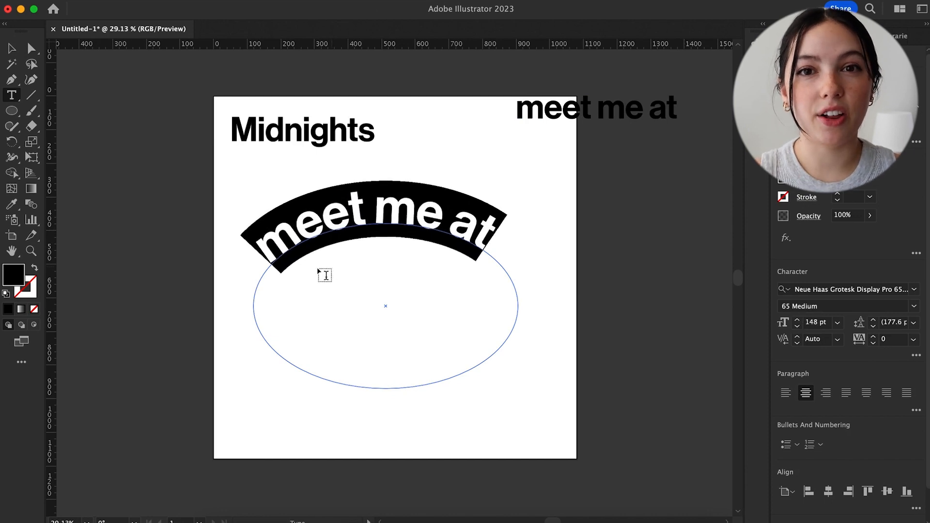
{"action": "left_click", "coordinate": [798, 323]}
{"action": "key", "text": "Escape"}
- Slide the curved text along its path to centre it over the ellipse, and reposition the ellipse slightly
{"action": "left_click_drag", "start_coordinate": [373, 166], "coordinate": [387, 187]}
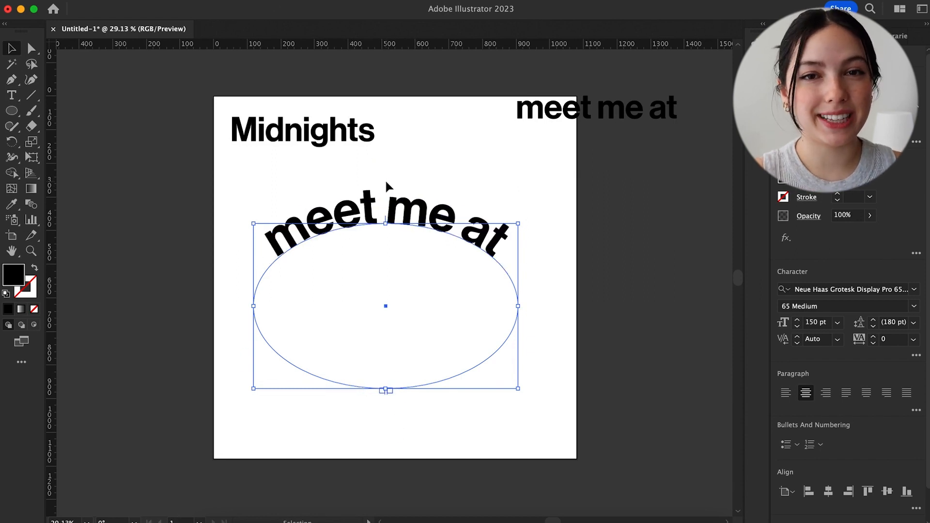
{"action": "left_click", "coordinate": [387, 224]}
{"action": "left_click_drag", "start_coordinate": [386, 223], "coordinate": [390, 228]}
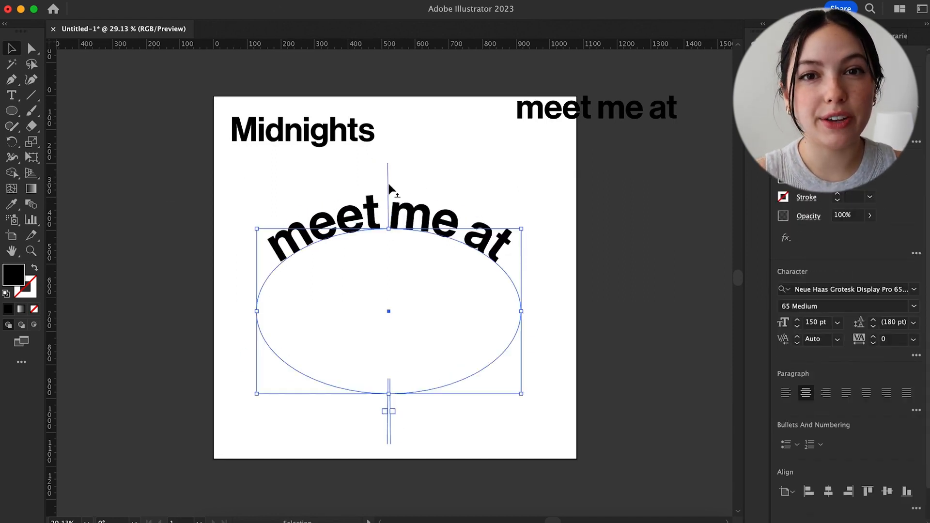
{"action": "left_click_drag", "start_coordinate": [388, 185], "coordinate": [386, 186]}
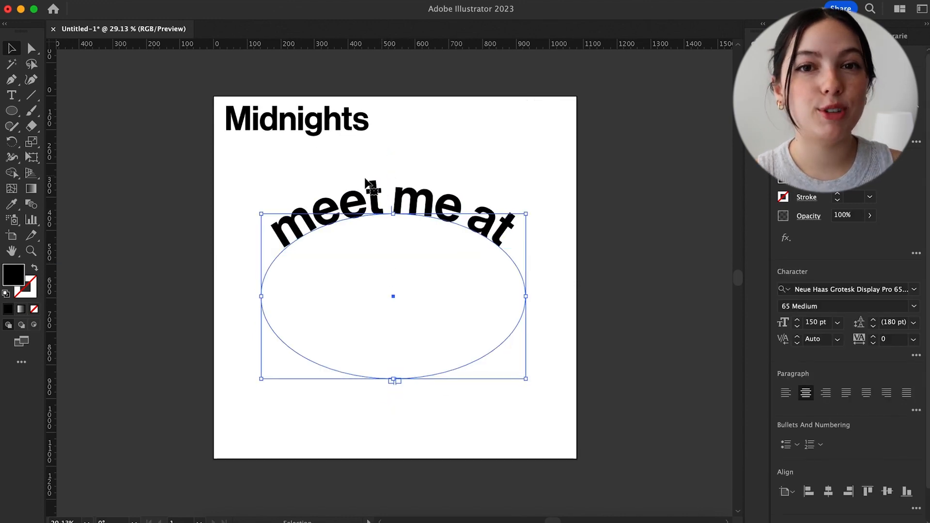
- Change the copy of "Midnights" to "Midnight" and set it in Temeraire Italic
{"action": "left_click", "coordinate": [340, 155]}
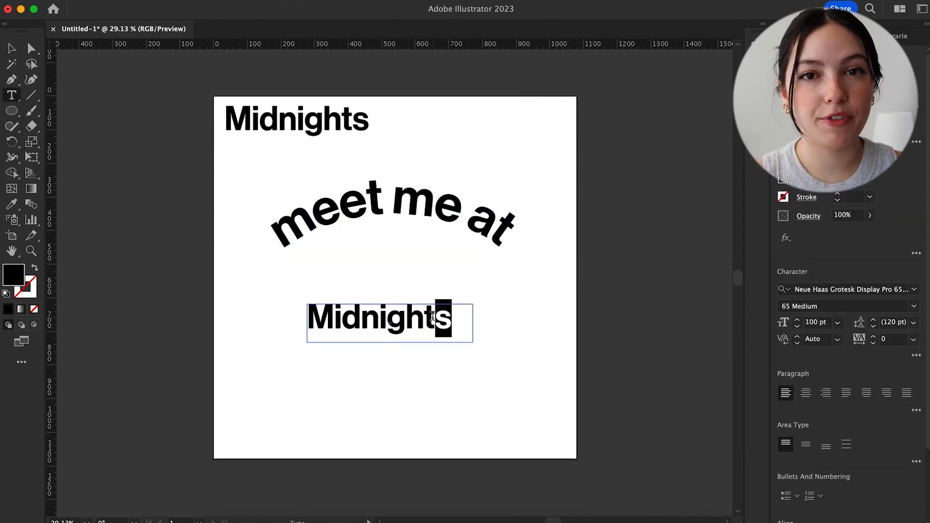
{"action": "key", "text": "BackSpace"}
{"action": "key", "text": "Escape"}
{"action": "triple_click", "coordinate": [429, 270]}
{"action": "left_click", "coordinate": [914, 289]}
{"action": "type", "text": "tem"}
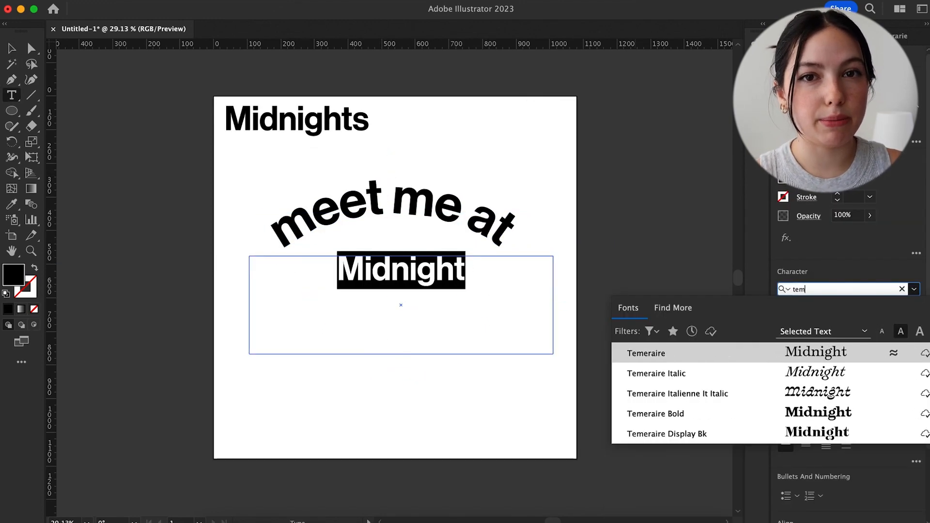
{"action": "left_click", "coordinate": [657, 373]}
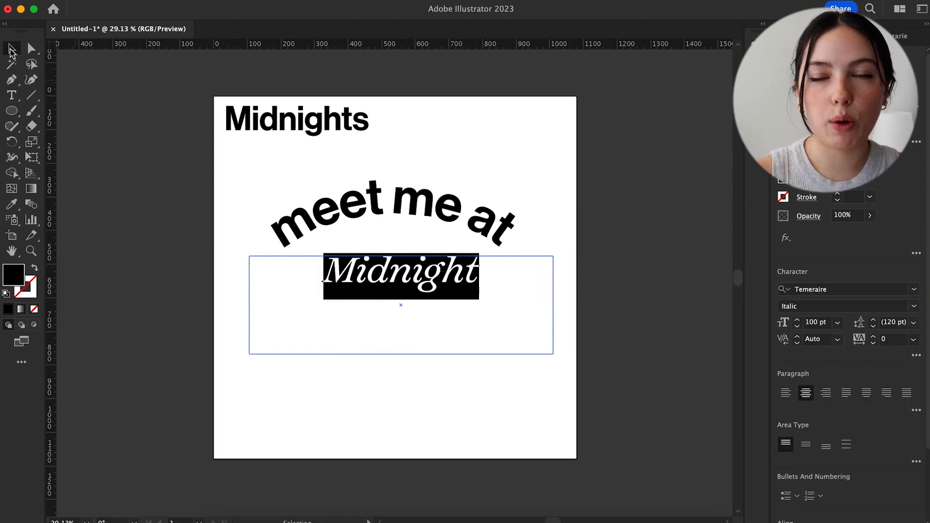
{"action": "key", "text": "Escape"}
- Convert "Midnight" to outlines and enlarge it to nearly the artboard's width beneath the curved text
{"action": "left_click_drag", "start_coordinate": [552, 352], "coordinate": [690, 344]}
{"action": "left_click_drag", "start_coordinate": [592, 309], "coordinate": [484, 310]}
{"action": "left_click_drag", "start_coordinate": [583, 345], "coordinate": [533, 334]}
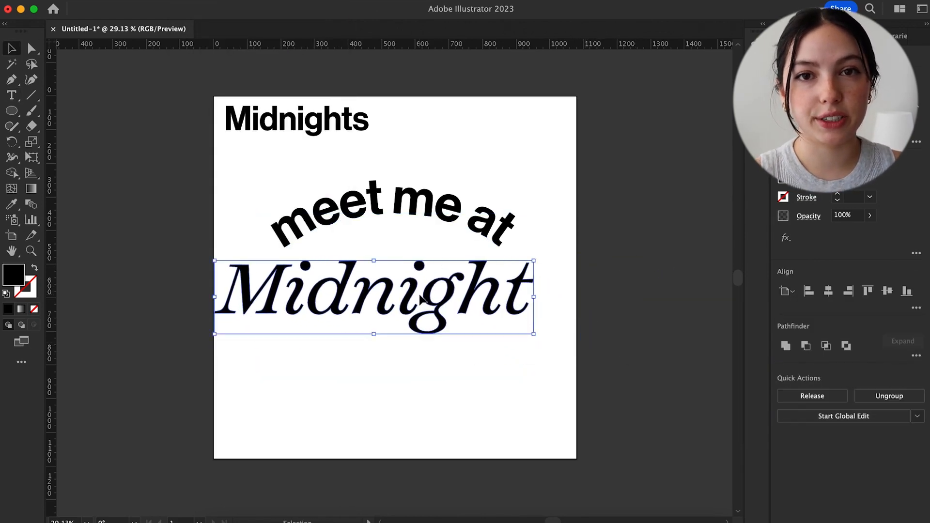
- Place a spare copy of the curved "meet me at" text beside the artboard
{"action": "left_click", "coordinate": [504, 226], "text": "shift"}
{"action": "left_click", "coordinate": [504, 225]}
{"action": "left_click", "coordinate": [530, 189]}
{"action": "left_click", "coordinate": [504, 225]}
{"action": "left_click", "coordinate": [182, 2]}
{"action": "left_click_drag", "start_coordinate": [419, 203], "coordinate": [764, 214]}
- Convert the curved "meet me at" on the artboard to outlines, scale it down slightly and reposition it
{"action": "left_click", "coordinate": [504, 228]}
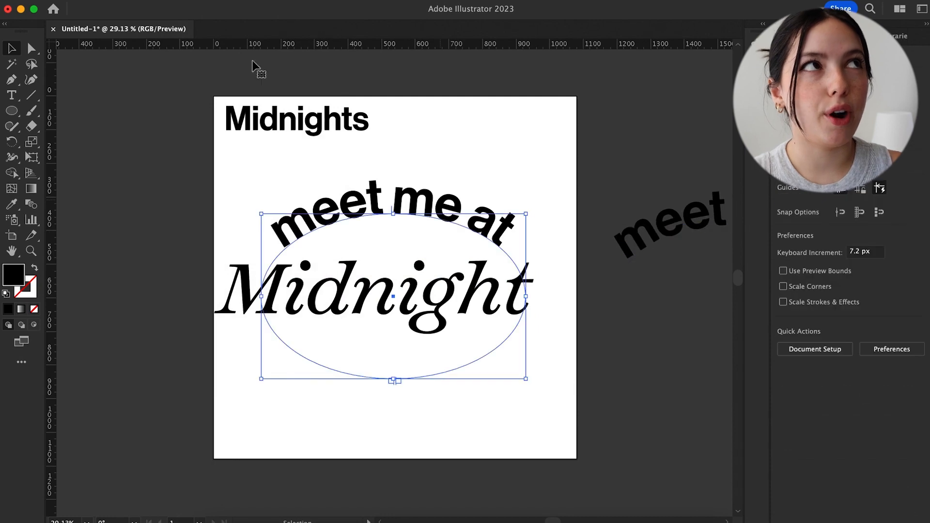
{"action": "left_click", "coordinate": [183, 2]}
{"action": "left_click", "coordinate": [219, 228]}
{"action": "left_click_drag", "start_coordinate": [515, 248], "coordinate": [497, 243]}
{"action": "left_click_drag", "start_coordinate": [418, 204], "coordinate": [425, 209]}
- Move the outlined "Midnight" off the artboard and draw a wide unfilled ellipse below "meet me at"
{"action": "mouse_move", "coordinate": [421, 280]}
{"action": "left_mouse_down"}
{"action": "mouse_move", "coordinate": [440, 277]}
{"action": "mouse_move", "coordinate": [453, 291]}
{"action": "mouse_move", "coordinate": [448, 279]}
{"action": "mouse_move", "coordinate": [82, 355]}
{"action": "left_mouse_up"}
{"action": "left_click", "coordinate": [437, 213]}
{"action": "left_click", "coordinate": [155, 252]}
{"action": "left_click", "coordinate": [12, 111]}
{"action": "left_click_drag", "start_coordinate": [264, 251], "coordinate": [557, 400]}
{"action": "left_click", "coordinate": [13, 95]}
{"action": "left_click", "coordinate": [413, 252]}
{"action": "key", "text": "super+z"}
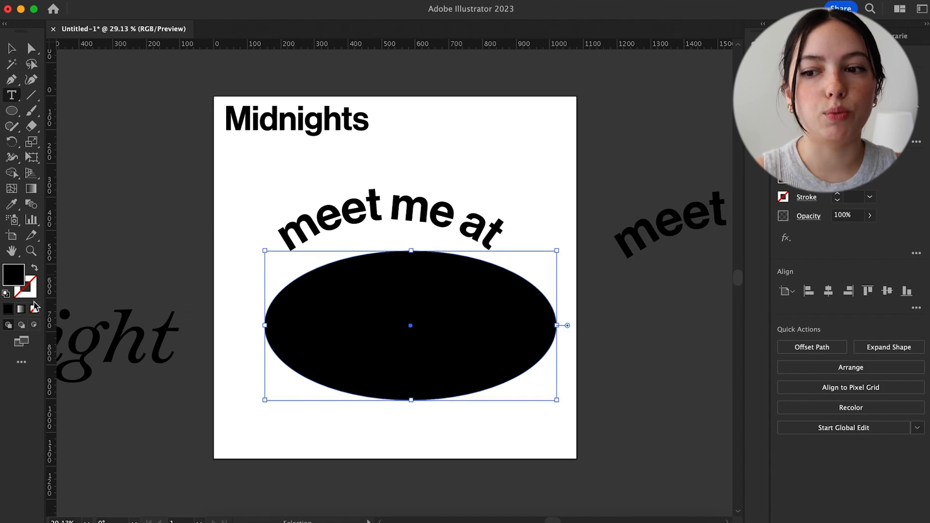
{"action": "left_click", "coordinate": [34, 310]}
- Add "Midnight" as path text along the new ellipse and move it beneath "meet me at"
{"action": "left_click_drag", "start_coordinate": [13, 96], "coordinate": [55, 127]}
{"action": "left_click", "coordinate": [415, 402]}
{"action": "type", "text": "Midnight"}
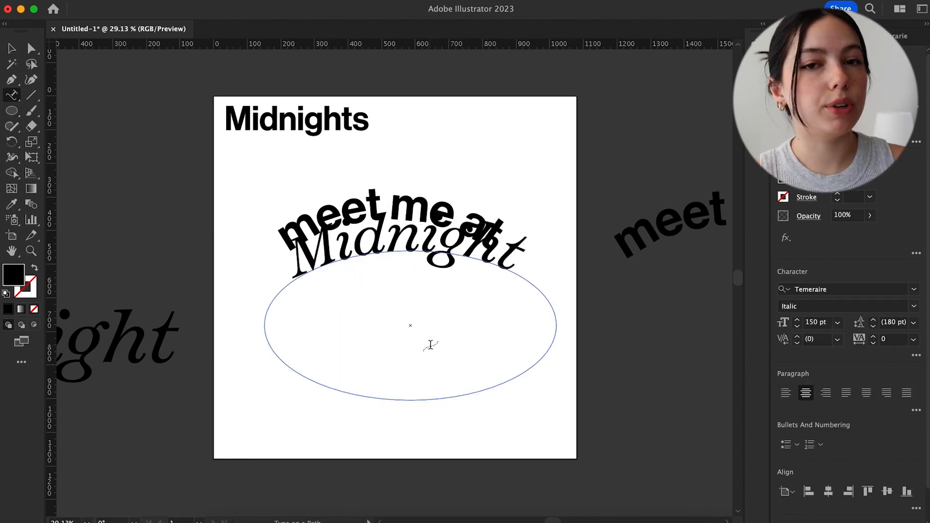
{"action": "key", "text": "Escape"}
{"action": "left_click", "coordinate": [395, 305]}
{"action": "left_click_drag", "start_coordinate": [395, 302], "coordinate": [394, 285]}
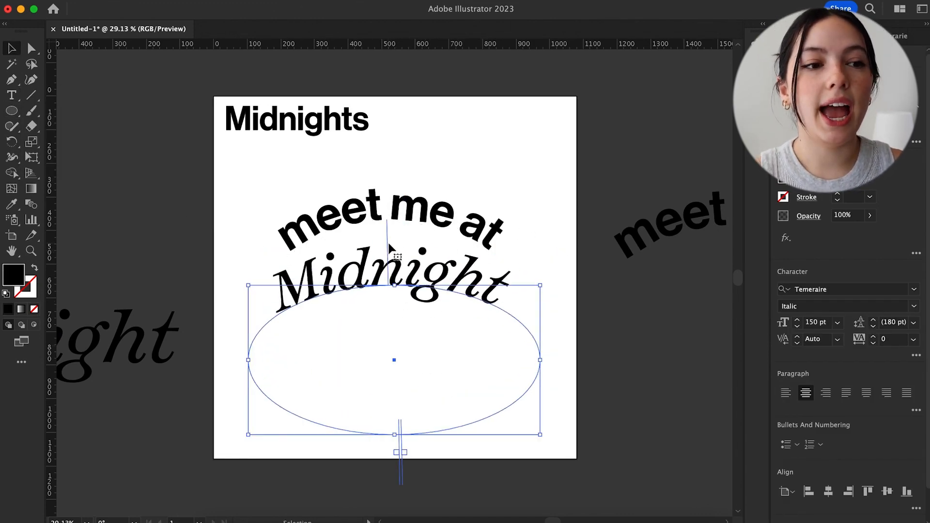
- Try adjusting the position of the curved "Midnight" and flattening its ellipse
{"action": "key", "text": "super+z"}
{"action": "left_click_drag", "start_coordinate": [392, 245], "coordinate": [393, 335]}
{"action": "left_click_drag", "start_coordinate": [415, 421], "coordinate": [413, 355]}
{"action": "left_click_drag", "start_coordinate": [397, 322], "coordinate": [391, 323]}
{"action": "left_click", "coordinate": [11, 48]}
{"action": "left_click_drag", "start_coordinate": [414, 353], "coordinate": [434, 319]}
{"action": "left_click", "coordinate": [181, 7]}
{"action": "left_click", "coordinate": [209, 270]}
- Undo the latest changes to the curved "Midnight" and delete its path text
{"action": "key", "text": "super+z"}
{"action": "key", "text": "super+z"}
{"action": "key", "text": "super+z"}
{"action": "key", "text": "super+z"}
{"action": "key", "text": "super+z"}
{"action": "key", "text": "super+z"}
{"action": "key", "text": "super+z"}
{"action": "left_click", "coordinate": [567, 406]}
{"action": "key", "text": "Delete"}
- Bring the outlined "Midnight" back beneath the curved "meet me at" and scale it to a narrower width
{"action": "left_click_drag", "start_coordinate": [147, 345], "coordinate": [534, 316]}
{"action": "left_click", "coordinate": [359, 276]}
{"action": "left_click_drag", "start_coordinate": [379, 310], "coordinate": [344, 265]}
{"action": "left_click_drag", "start_coordinate": [534, 274], "coordinate": [510, 274]}
{"action": "left_click_drag", "start_coordinate": [471, 274], "coordinate": [497, 274]}
{"action": "left_click", "coordinate": [423, 269]}
{"action": "left_click", "coordinate": [280, 222]}
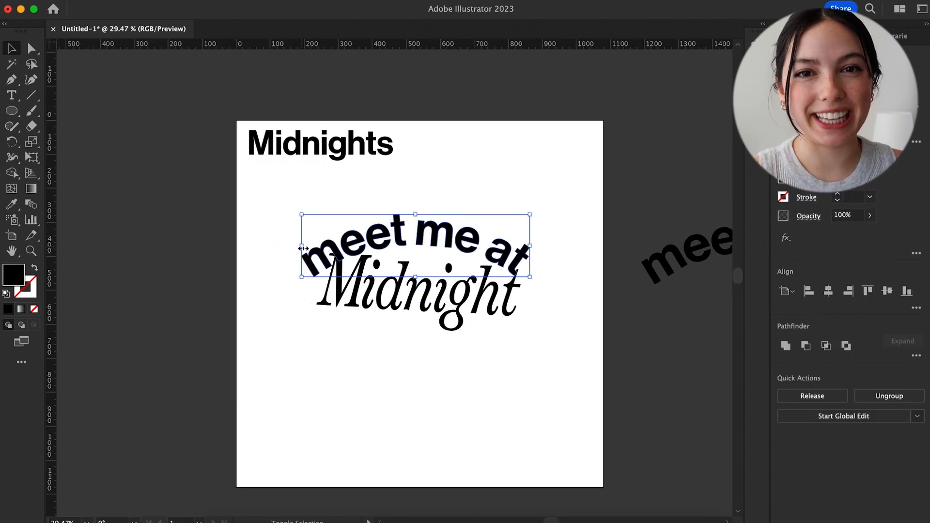
- Widen the curved "meet me at" and move the outlined "Midnight" further down beneath it
{"action": "left_click_drag", "start_coordinate": [331, 248], "coordinate": [301, 246]}
{"action": "left_click", "coordinate": [338, 291]}
{"action": "left_click_drag", "start_coordinate": [317, 291], "coordinate": [296, 290]}
{"action": "left_click", "coordinate": [279, 303]}
{"action": "left_click_drag", "start_coordinate": [455, 318], "coordinate": [465, 393]}
- Try adjusting the individual "h" and "t" letter shapes of the outlined "Midnight"
{"action": "left_click_drag", "start_coordinate": [507, 327], "coordinate": [472, 401]}
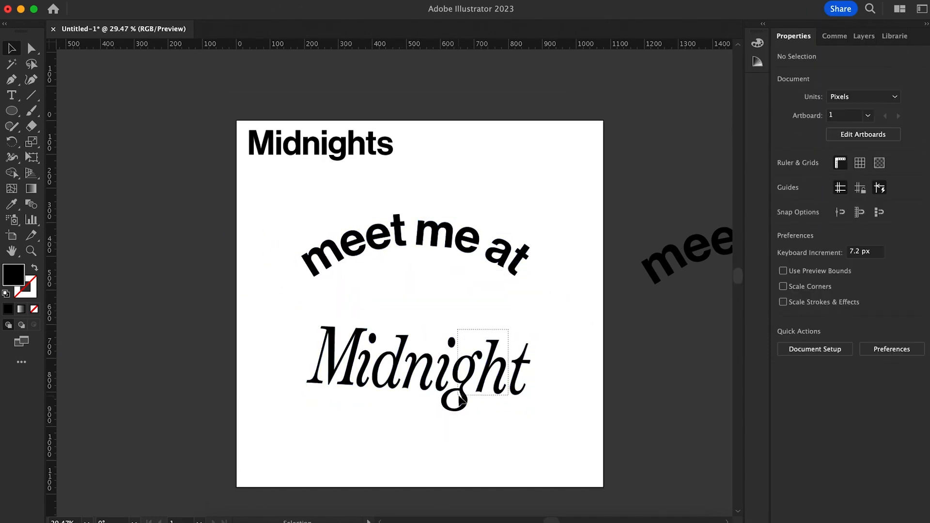
{"action": "key", "text": "a"}
{"action": "left_click", "coordinate": [502, 365]}
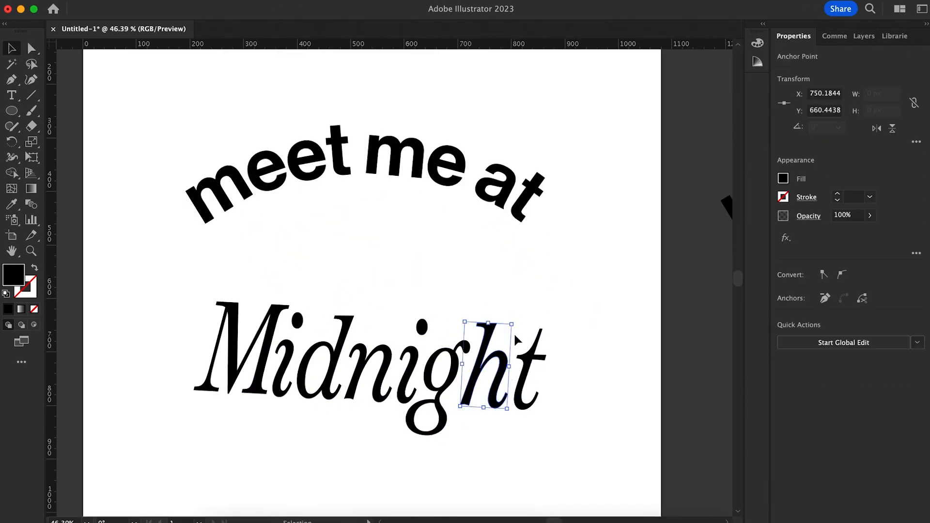
{"action": "left_click", "coordinate": [543, 369]}
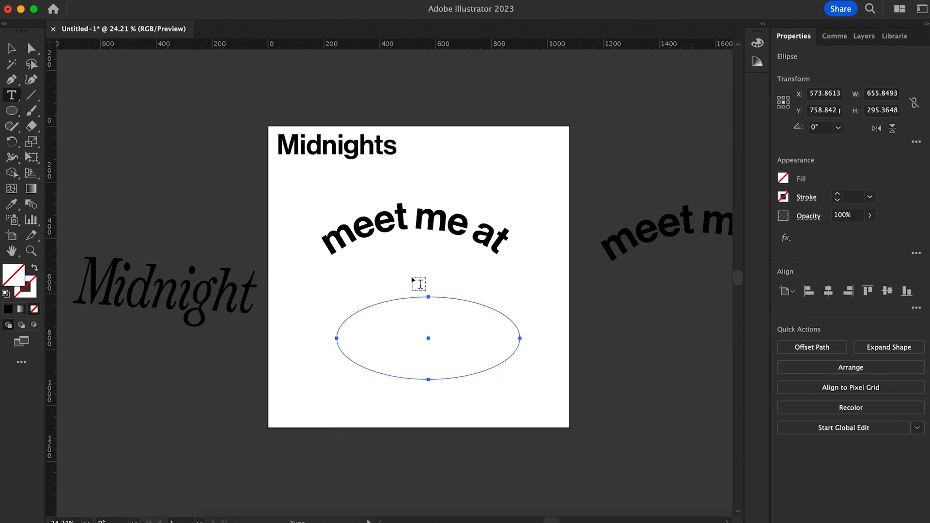
- Add "Midnight" as path text along the ellipse beneath "meet me at" and adjust its letter spacing and font size
{"action": "left_click", "coordinate": [428, 379], "text": "alt"}
{"action": "type", "text": "Midnight"}
{"action": "left_click_drag", "start_coordinate": [434, 303], "coordinate": [422, 267]}
{"action": "key", "text": "super+a"}
{"action": "key", "text": "alt+Left"}
{"action": "key", "text": "alt+Left"}
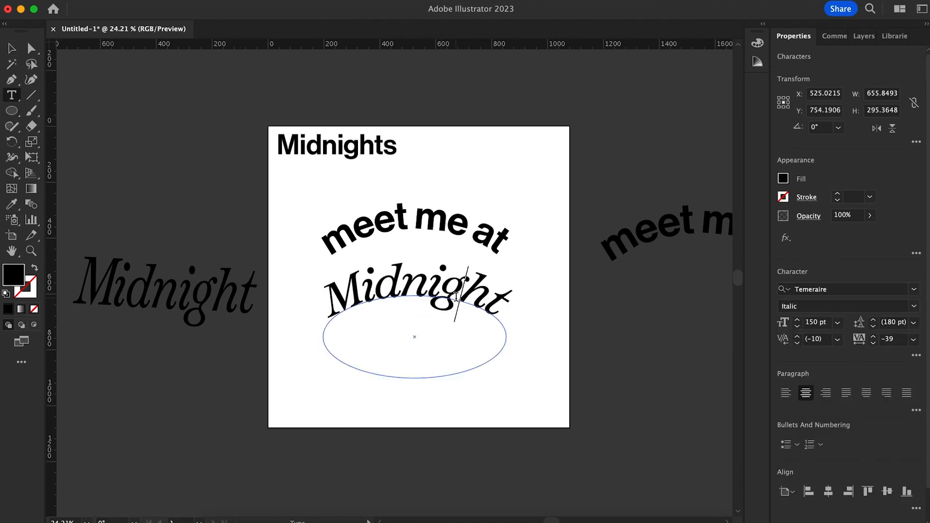
{"action": "left_click_drag", "start_coordinate": [374, 297], "coordinate": [328, 314]}
{"action": "left_click", "coordinate": [797, 326]}
- Convert the curved "Midnight" to outlines and move it up so it overlaps the lower edge of "meet me at"
{"action": "left_click", "coordinate": [11, 49]}
{"action": "left_click", "coordinate": [184, 1]}
{"action": "left_click", "coordinate": [214, 230]}
{"action": "left_click_drag", "start_coordinate": [495, 257], "coordinate": [552, 246]}
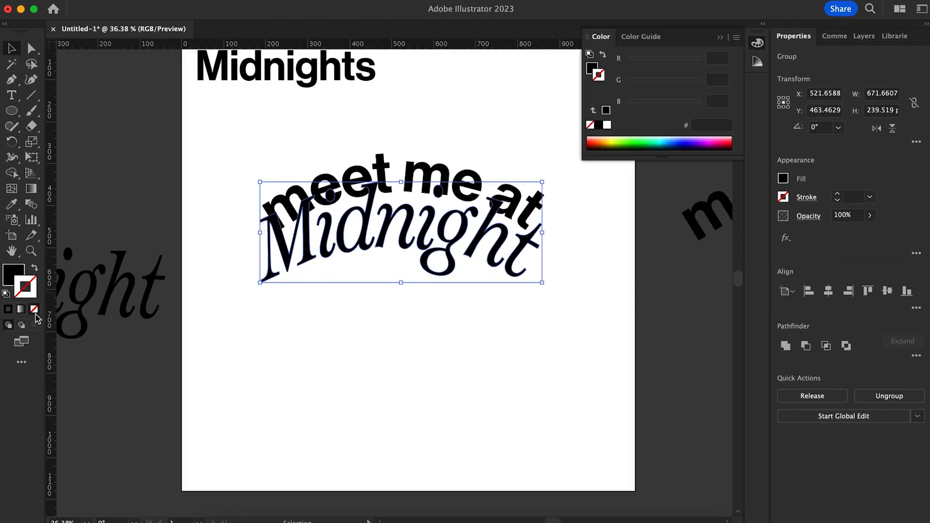
{"action": "key", "text": "super+shift+a"}
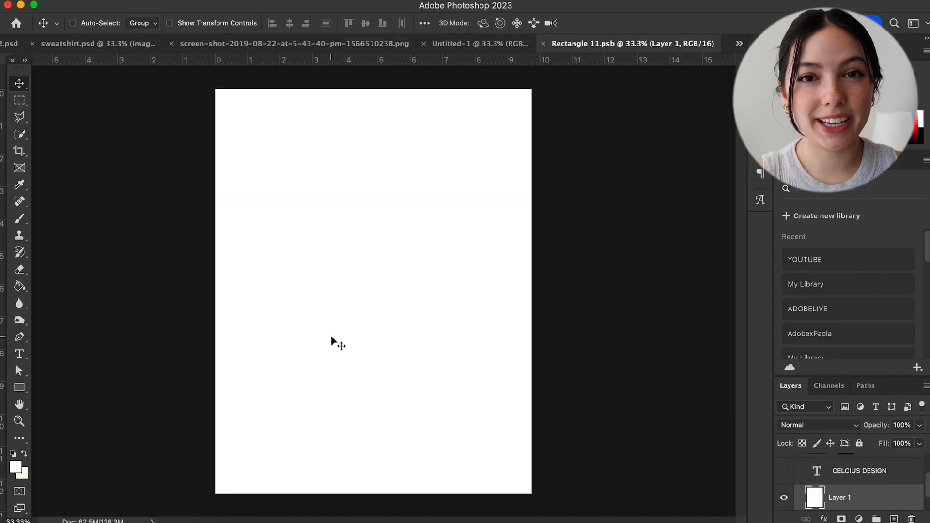
- Switch to Photoshop, paste the "meet me at Midnight" graphic into Rectangle 11.psb, move it higher and save and close the file
{"action": "key", "text": "super+v"}
{"action": "left_click", "coordinate": [527, 196]}
{"action": "key", "text": "Return"}
{"action": "left_click_drag", "start_coordinate": [386, 291], "coordinate": [386, 237]}
{"action": "key", "text": "super+s"}
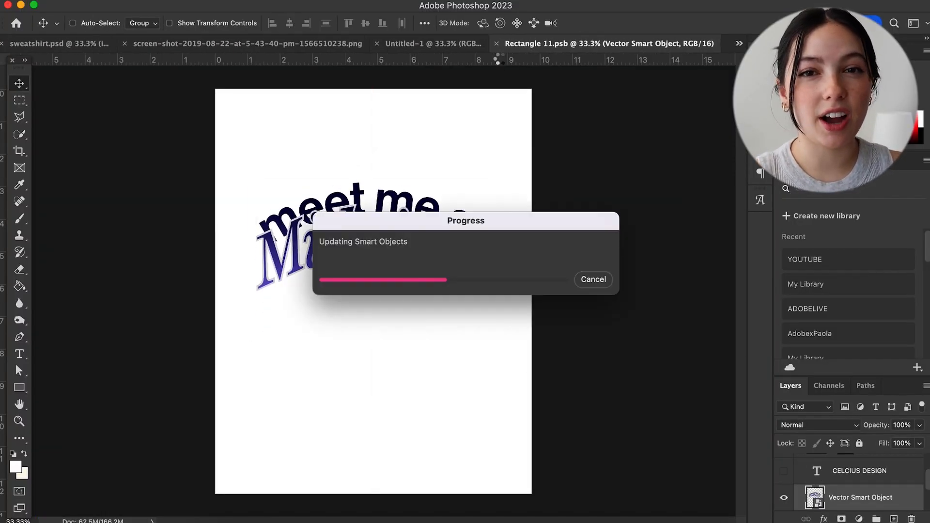
{"action": "left_click", "coordinate": [496, 43]}
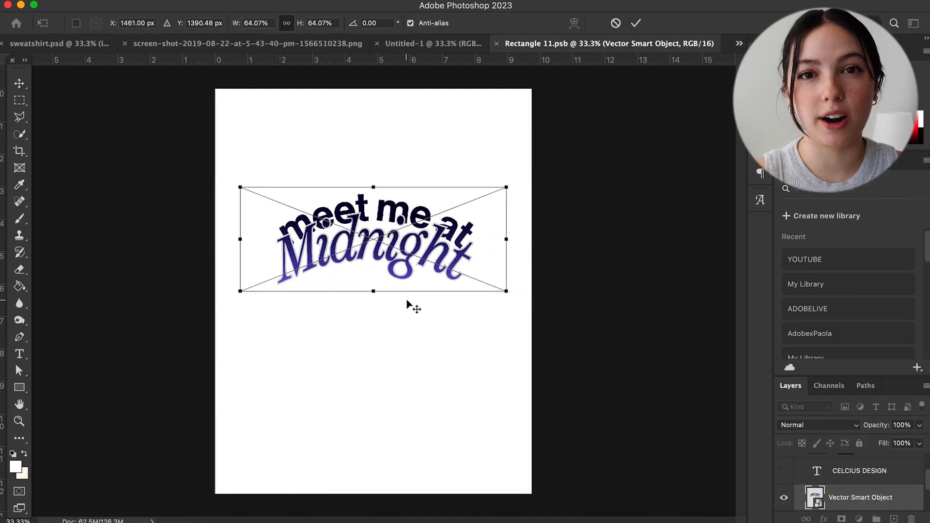
- Scale the "meet me at Midnight" graphic down in Rectangle 11.psb, reposition it higher on the canvas and save
{"action": "key", "text": "Return"}
{"action": "key", "text": "super+s"}
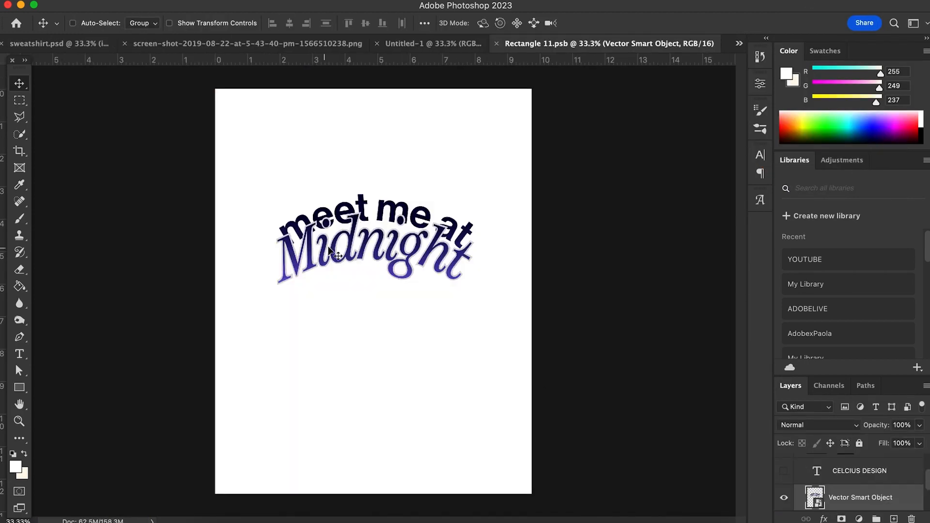
{"action": "left_click_drag", "start_coordinate": [398, 261], "coordinate": [395, 216]}
{"action": "key", "text": "super+t"}
{"action": "left_click_drag", "start_coordinate": [236, 195], "coordinate": [268, 194]}
{"action": "left_click_drag", "start_coordinate": [388, 204], "coordinate": [374, 202]}
{"action": "key", "text": "Return"}
{"action": "key", "text": "super+s"}
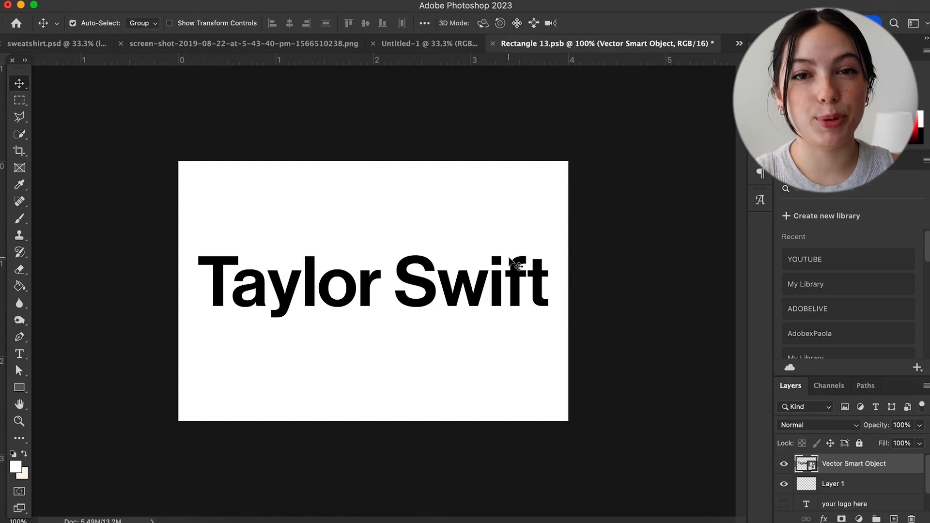
- Save and close Rectangle 13.psb with the "Taylor Swift" label artwork
{"action": "key", "text": "super+s"}
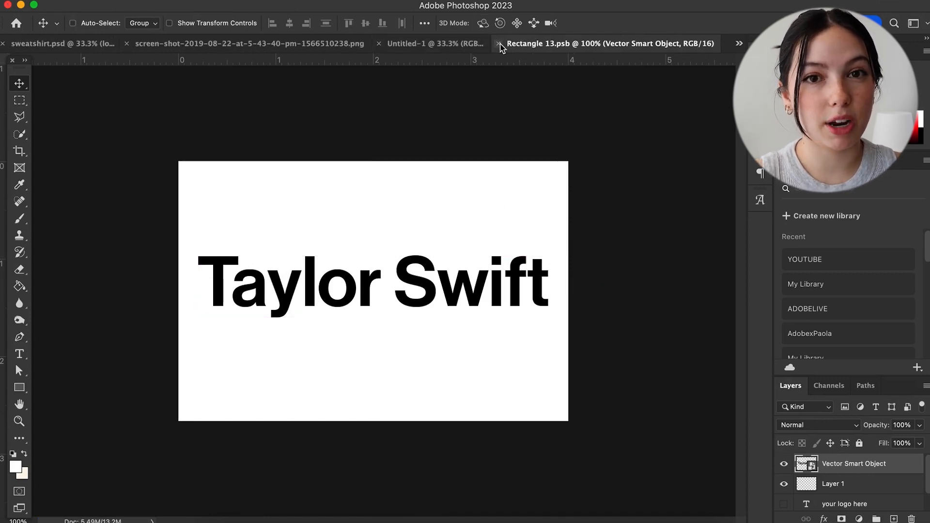
{"action": "left_click", "coordinate": [499, 44]}
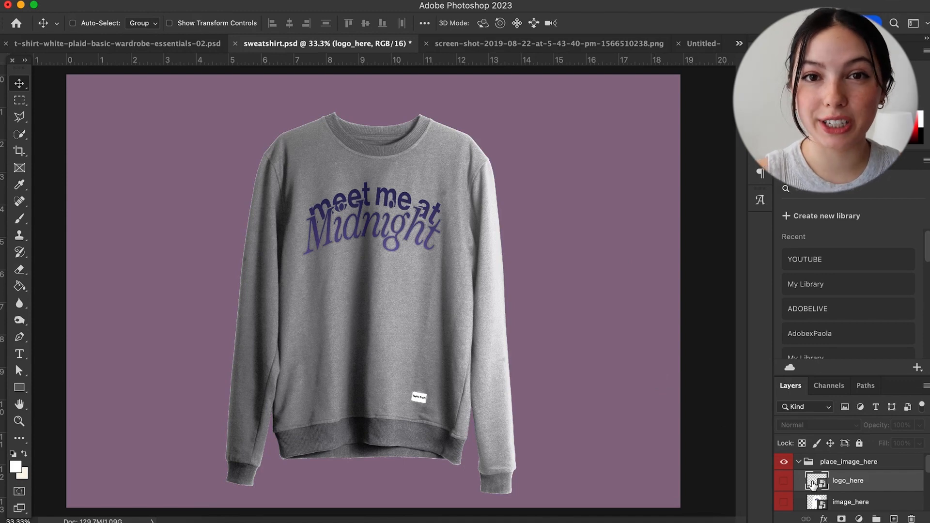
- Examine the chest graphic, the hem label and the logo_here and image_here layers of the sweatshirt mockup
{"action": "scroll", "coordinate": [807, 478], "scroll_direction": "down", "scroll_amount": 1}
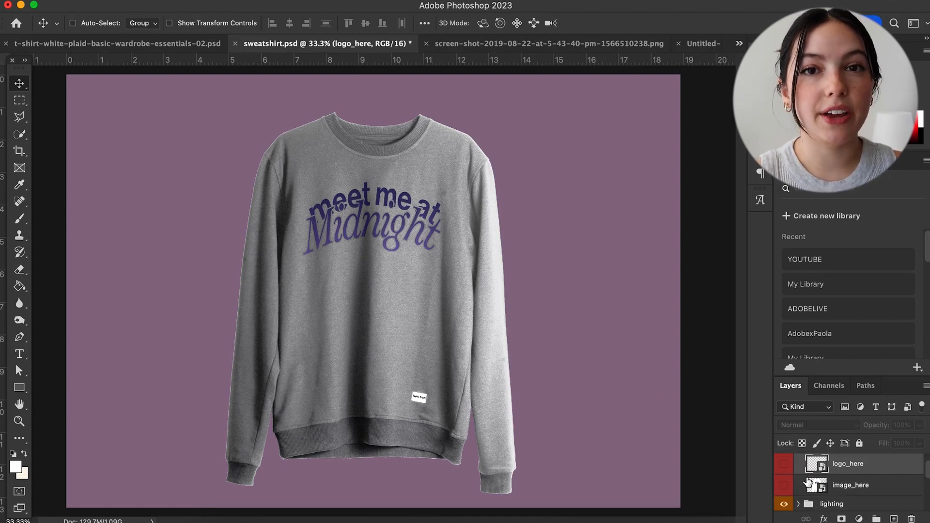
{"action": "scroll", "coordinate": [814, 480], "scroll_direction": "up", "scroll_amount": 1}
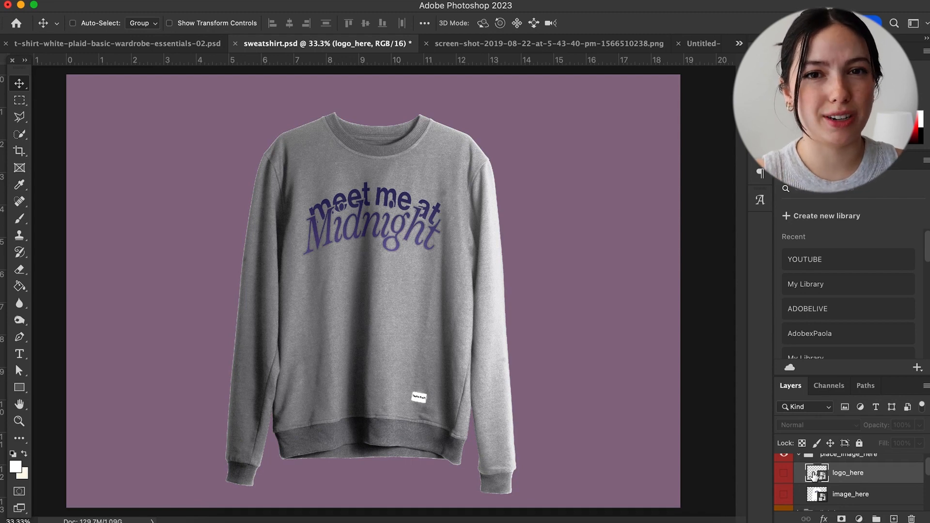
{"action": "scroll", "coordinate": [402, 424], "scroll_direction": "up", "scroll_amount": 3}
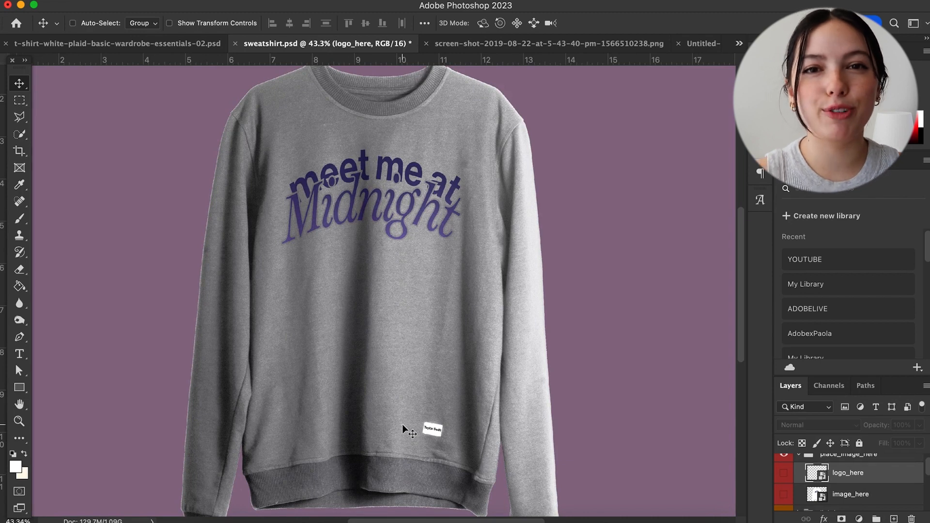
{"action": "scroll", "coordinate": [388, 432], "scroll_direction": "down", "scroll_amount": 2}
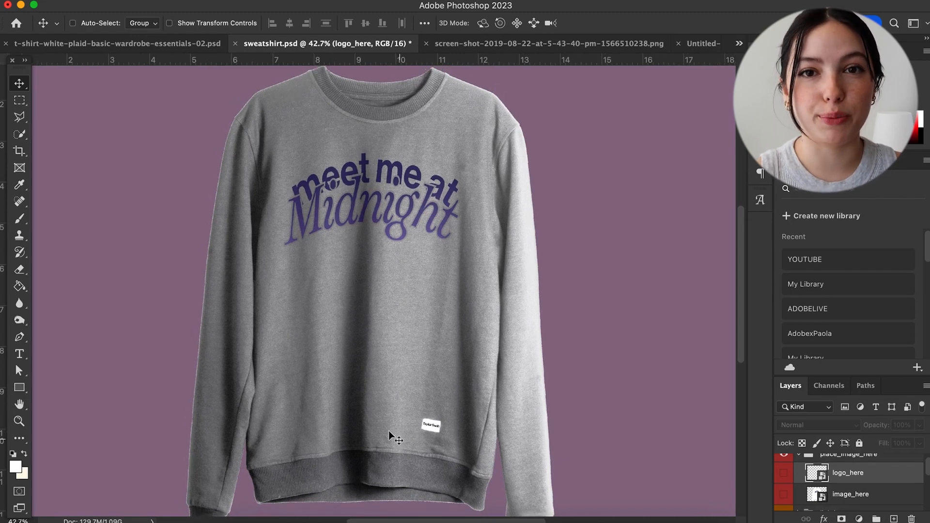
{"action": "scroll", "coordinate": [406, 395], "scroll_direction": "down", "scroll_amount": 1}
{"action": "scroll", "coordinate": [483, 382], "scroll_direction": "down", "scroll_amount": 2}
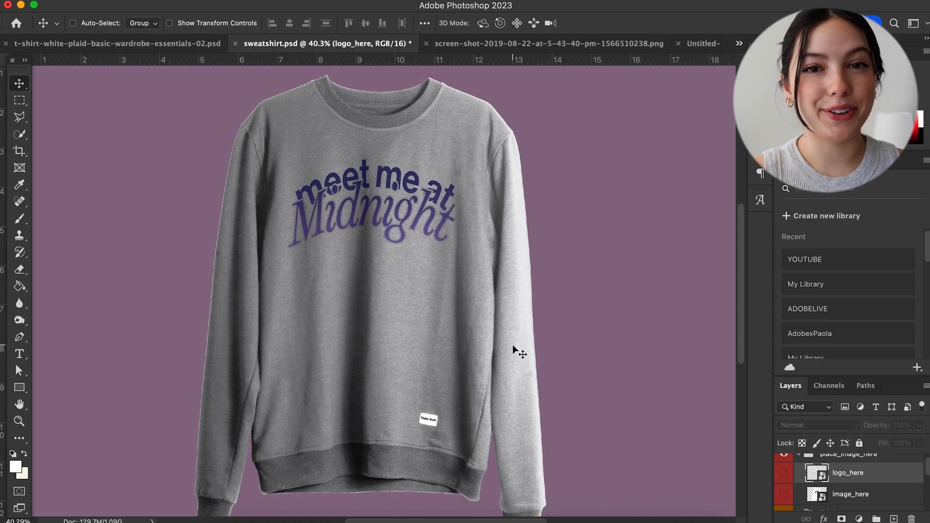
{"action": "scroll", "coordinate": [513, 345], "scroll_direction": "down", "scroll_amount": 3}
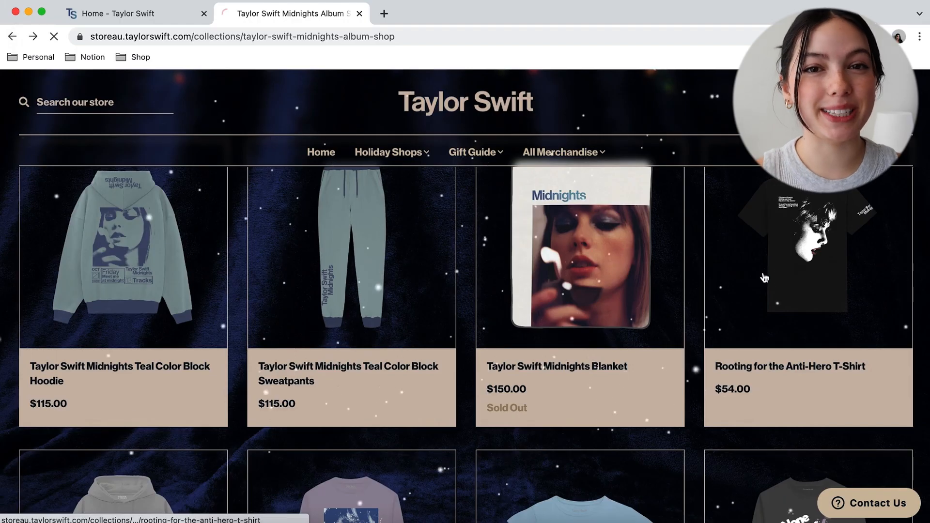
- Open the Rooting for the Anti-Hero T-Shirt in the Midnights store and examine its enlarged product image
{"action": "left_click", "coordinate": [765, 278]}
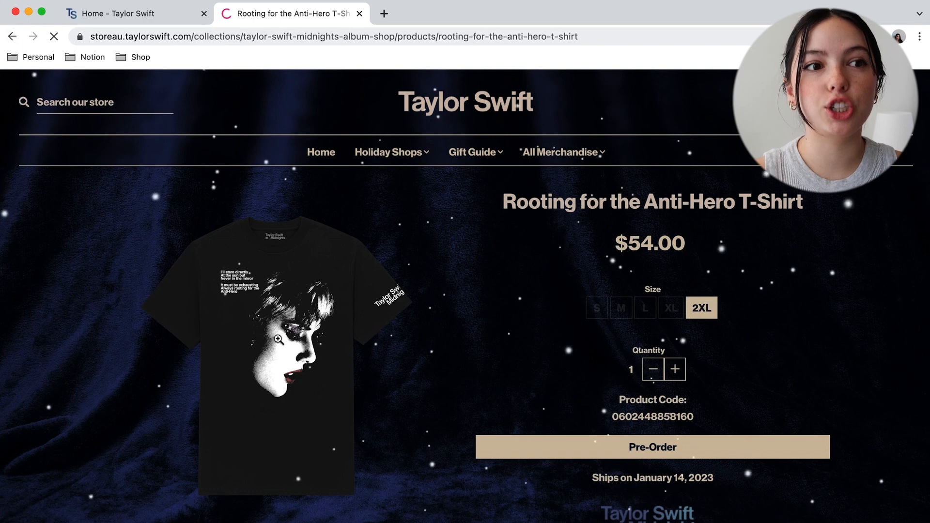
{"action": "left_click", "coordinate": [278, 338]}
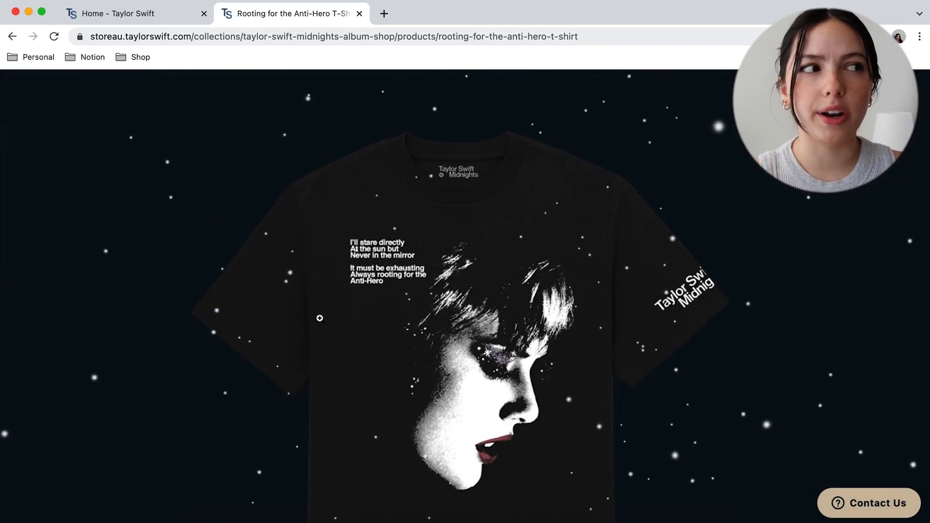
{"action": "scroll", "coordinate": [320, 318], "scroll_direction": "down", "scroll_amount": 3}
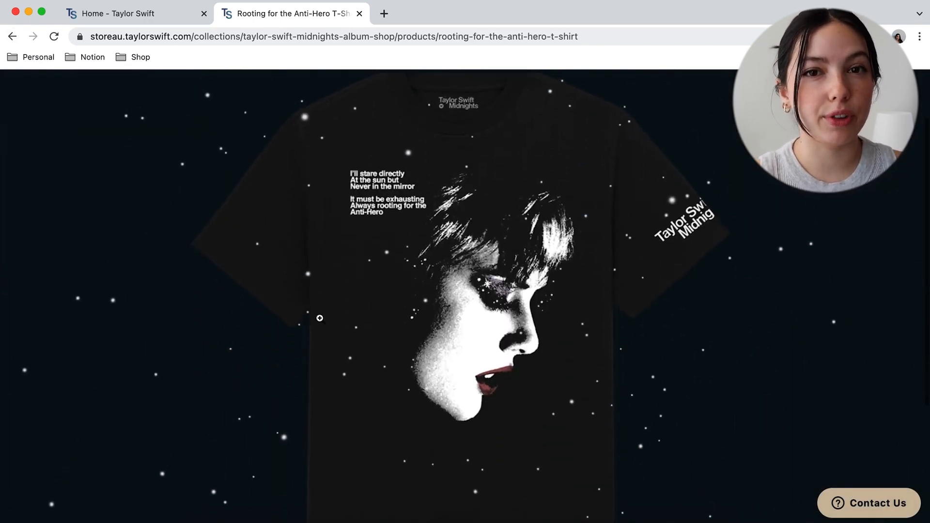
{"action": "scroll", "coordinate": [320, 318], "scroll_direction": "down", "scroll_amount": 4}
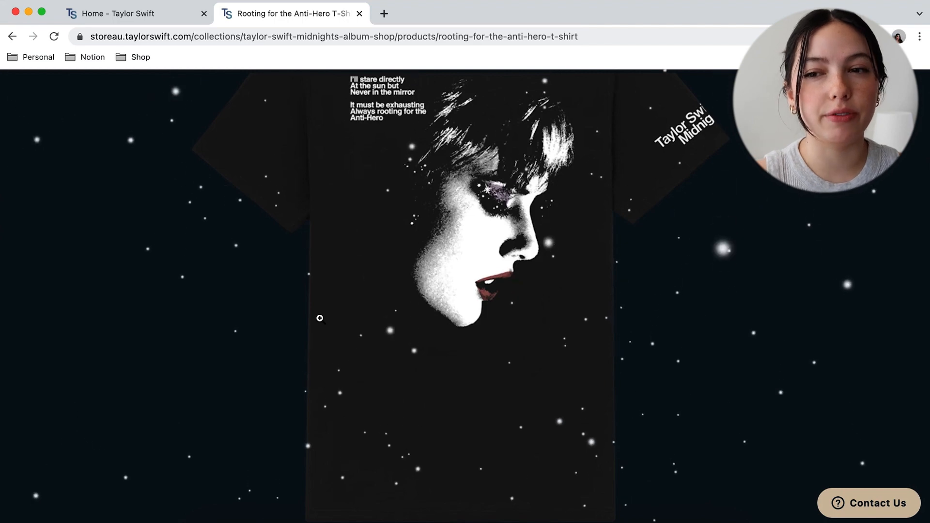
{"action": "scroll", "coordinate": [320, 318], "scroll_direction": "up", "scroll_amount": 4}
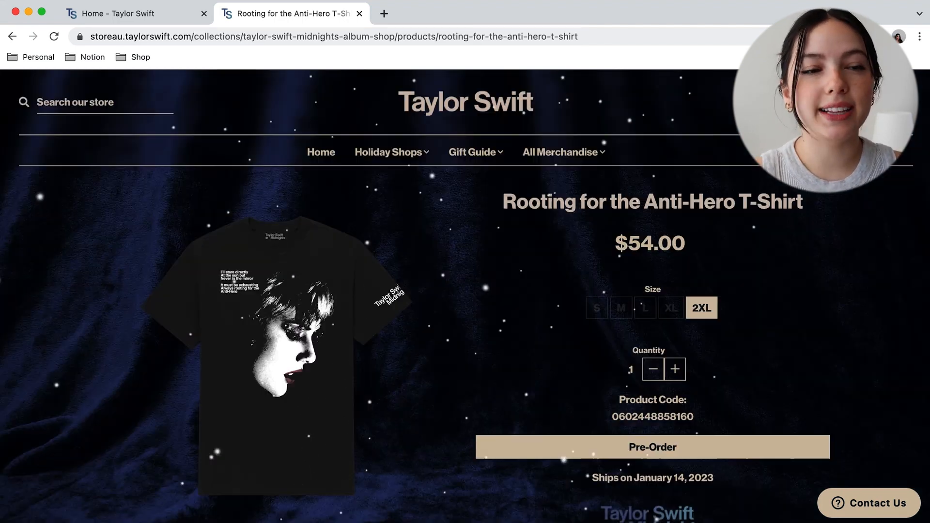
{"action": "left_click", "coordinate": [320, 318]}
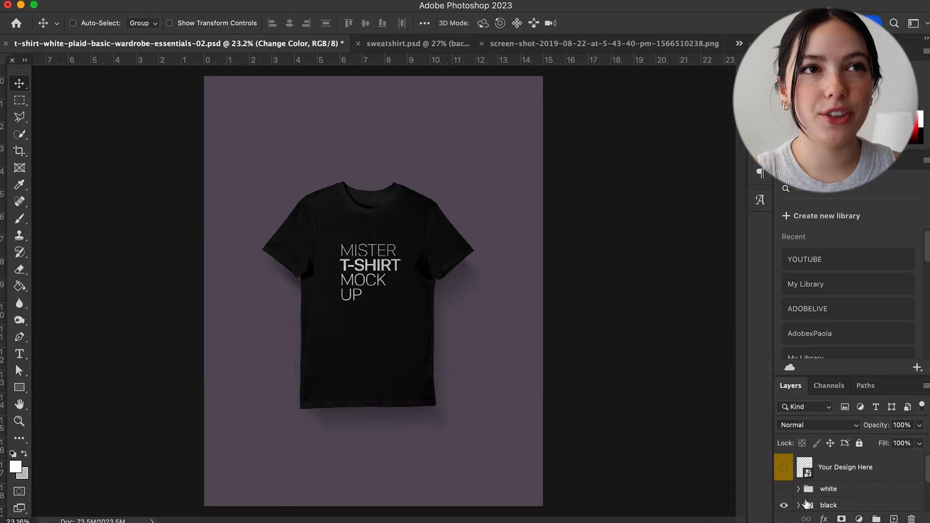
- Open the contents of the "Your Design Here" smart object in the black T-shirt mockup
{"action": "scroll", "coordinate": [806, 504], "scroll_direction": "down", "scroll_amount": 3}
{"action": "scroll", "coordinate": [785, 480], "scroll_direction": "up", "scroll_amount": 3}
{"action": "double_click", "coordinate": [805, 468]}
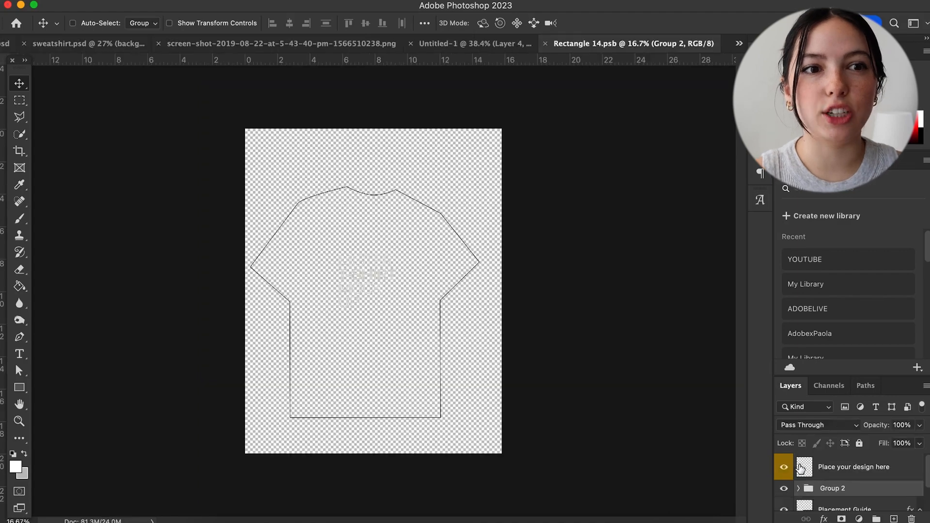
{"action": "double_click", "coordinate": [805, 467]}
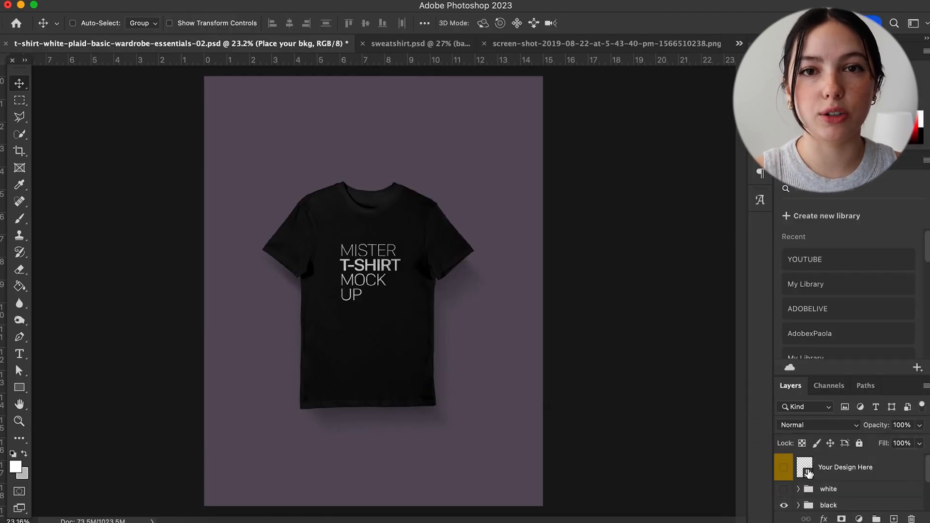
{"action": "double_click", "coordinate": [796, 468]}
- Hide the Placement Guide layer and show it again
{"action": "scroll", "coordinate": [801, 490], "scroll_direction": "down", "scroll_amount": 2}
{"action": "scroll", "coordinate": [801, 490], "scroll_direction": "up", "scroll_amount": 1}
{"action": "left_click", "coordinate": [784, 484]}
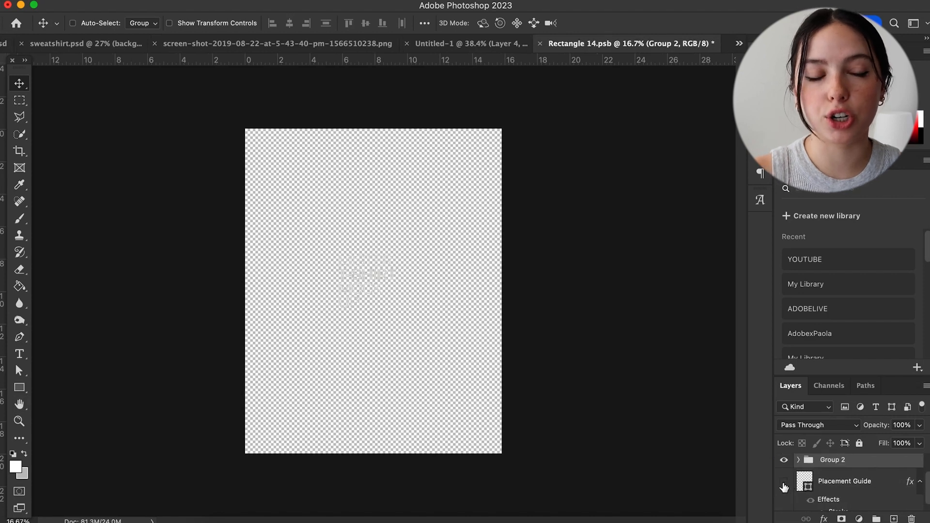
{"action": "left_click", "coordinate": [784, 483]}
- Hide Group 2 with the sample text and add a new empty layer below "Place your design here"
{"action": "scroll", "coordinate": [816, 485], "scroll_direction": "up", "scroll_amount": 2}
{"action": "scroll", "coordinate": [783, 469], "scroll_direction": "down", "scroll_amount": 2}
{"action": "left_click", "coordinate": [783, 466]}
{"action": "left_click", "coordinate": [799, 464]}
{"action": "scroll", "coordinate": [800, 465], "scroll_direction": "down", "scroll_amount": 1}
{"action": "scroll", "coordinate": [800, 465], "scroll_direction": "up", "scroll_amount": 2}
{"action": "left_click", "coordinate": [799, 470]}
{"action": "scroll", "coordinate": [810, 479], "scroll_direction": "up", "scroll_amount": 1}
{"action": "left_click", "coordinate": [894, 519]}
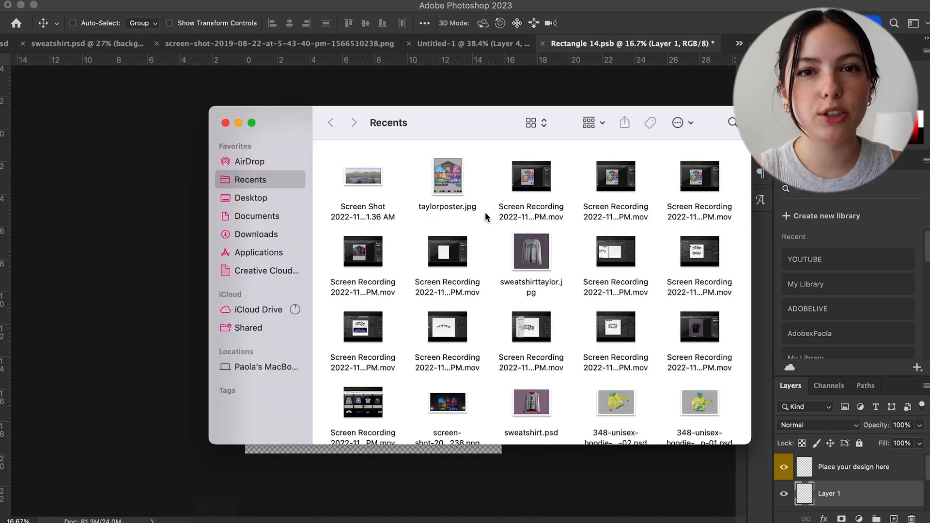
- Place the landscape screenshot from the recent files on the T-shirt's chest, scale it to fit between the guides and save
{"action": "double_click", "coordinate": [363, 180]}
{"action": "left_click_drag", "start_coordinate": [502, 293], "coordinate": [368, 289]}
{"action": "left_click_drag", "start_coordinate": [313, 285], "coordinate": [374, 270]}
{"action": "left_click_drag", "start_coordinate": [425, 275], "coordinate": [405, 275]}
{"action": "mouse_move", "coordinate": [359, 275]}
{"action": "left_mouse_down"}
{"action": "mouse_move", "coordinate": [376, 276]}
{"action": "mouse_move", "coordinate": [367, 276]}
{"action": "left_mouse_up"}
{"action": "key", "text": "Return"}
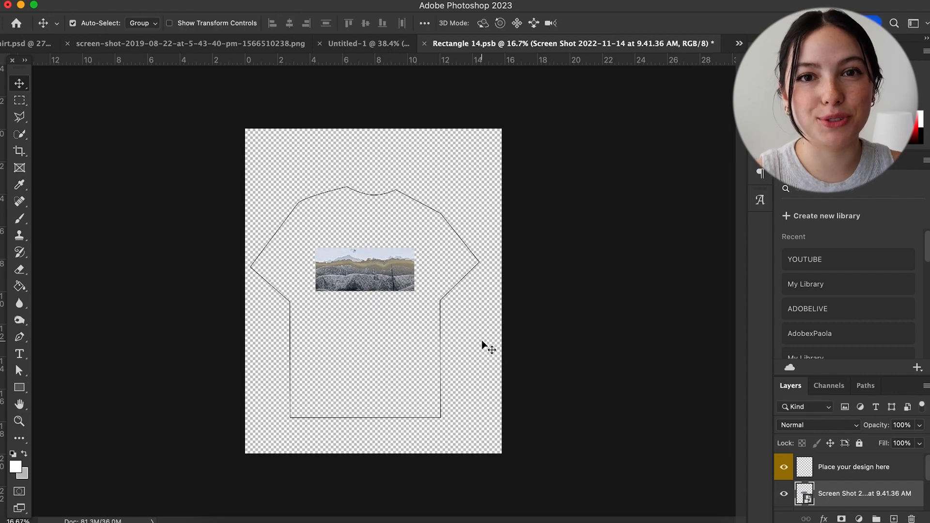
{"action": "key", "text": "ctrl+s"}
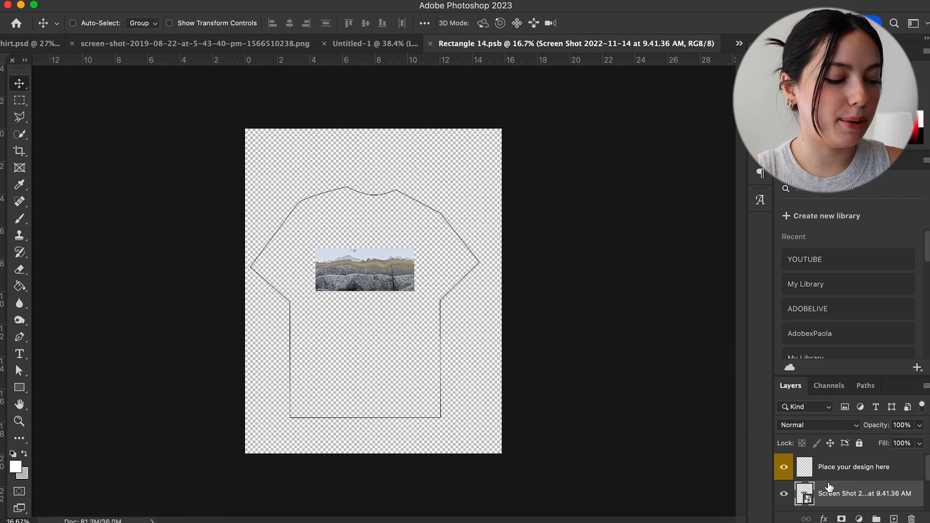
- Scale the landscape image to 31.89%, set its blending mode to Screen and save the file
{"action": "key", "text": "ctrl+t"}
{"action": "left_click_drag", "start_coordinate": [339, 274], "coordinate": [349, 274]}
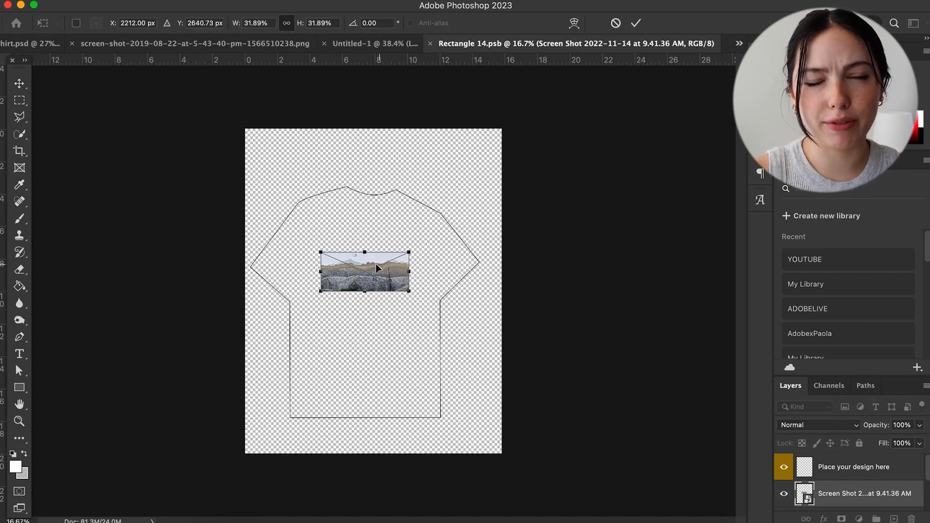
{"action": "key", "text": "Return"}
{"action": "left_click", "coordinate": [856, 426]}
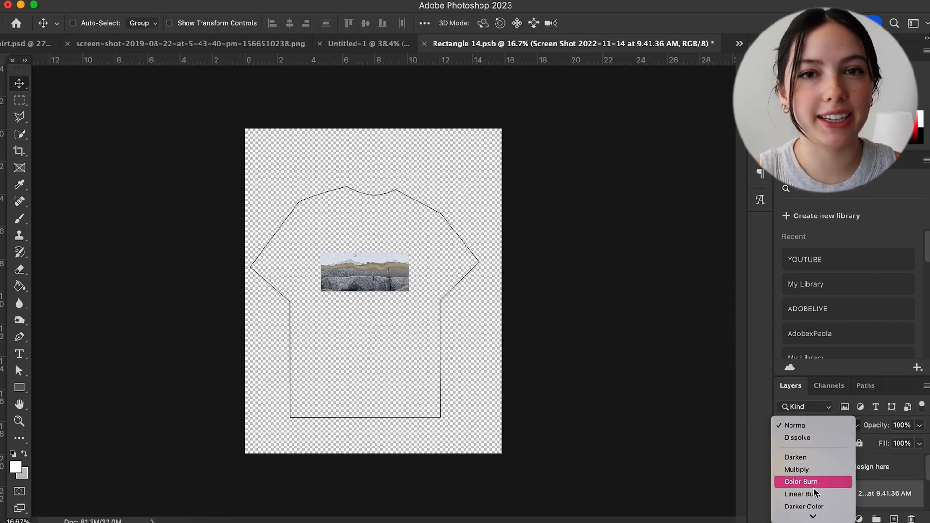
{"action": "left_click", "coordinate": [819, 474]}
{"action": "key", "text": "ctrl+s"}
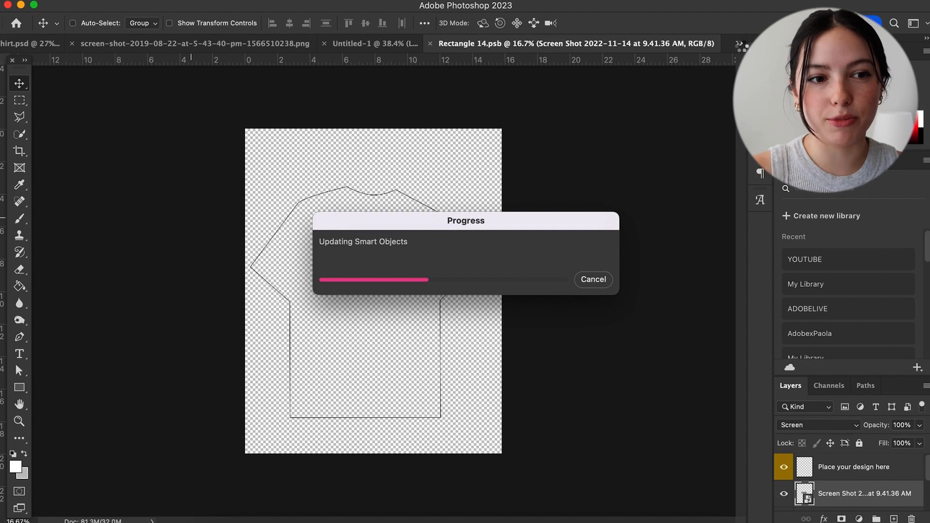
- Shrink the landscape image further in Rectangle 14.psb, save it and return to the T-shirt mockup document
{"action": "left_click", "coordinate": [740, 44]}
{"action": "left_click", "coordinate": [740, 46]}
{"action": "left_click", "coordinate": [740, 46]}
{"action": "left_click", "coordinate": [718, 103]}
{"action": "key", "text": "super+t"}
{"action": "left_click_drag", "start_coordinate": [322, 272], "coordinate": [366, 272]}
{"action": "key", "text": "Return"}
{"action": "key", "text": "super+s"}
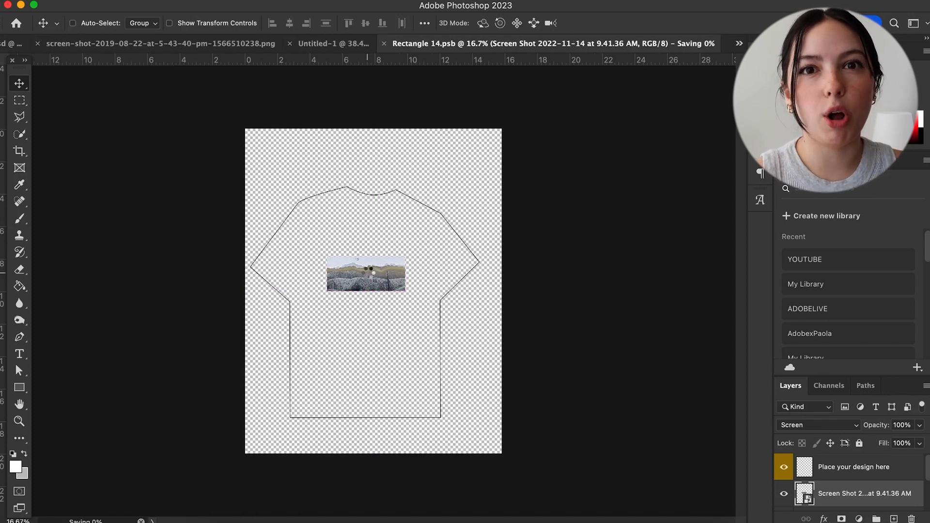
{"action": "left_click", "coordinate": [740, 45]}
{"action": "left_click", "coordinate": [741, 46]}
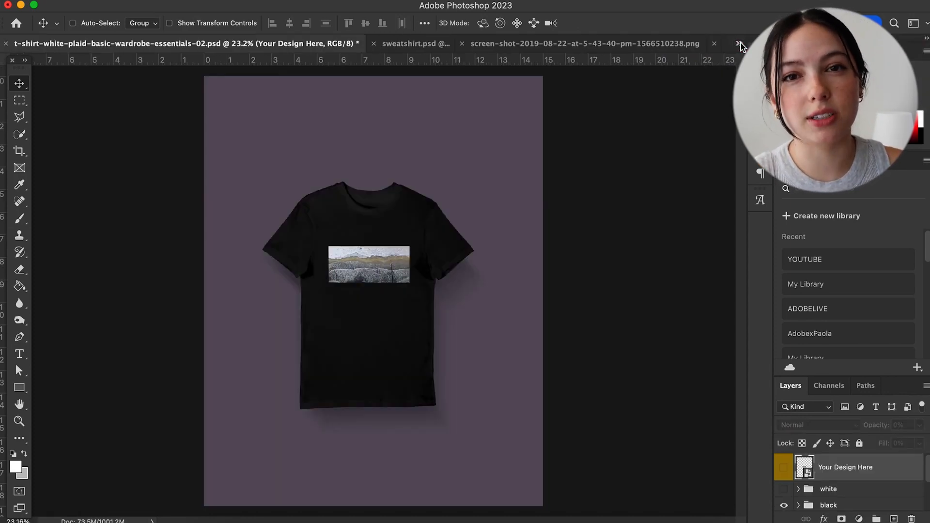
- In Rectangle 14.psb, add centered 36 pt text reading "Snow on the" on a new layer below the landscape image
{"action": "left_click", "coordinate": [740, 45]}
{"action": "left_click", "coordinate": [706, 130]}
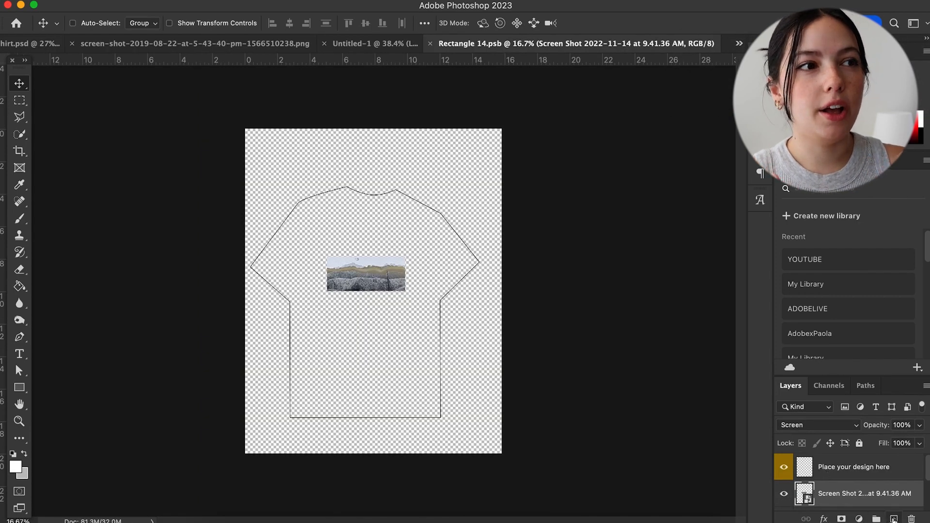
{"action": "left_click", "coordinate": [894, 519]}
{"action": "key", "text": "t"}
{"action": "left_click_drag", "start_coordinate": [327, 321], "coordinate": [414, 349]}
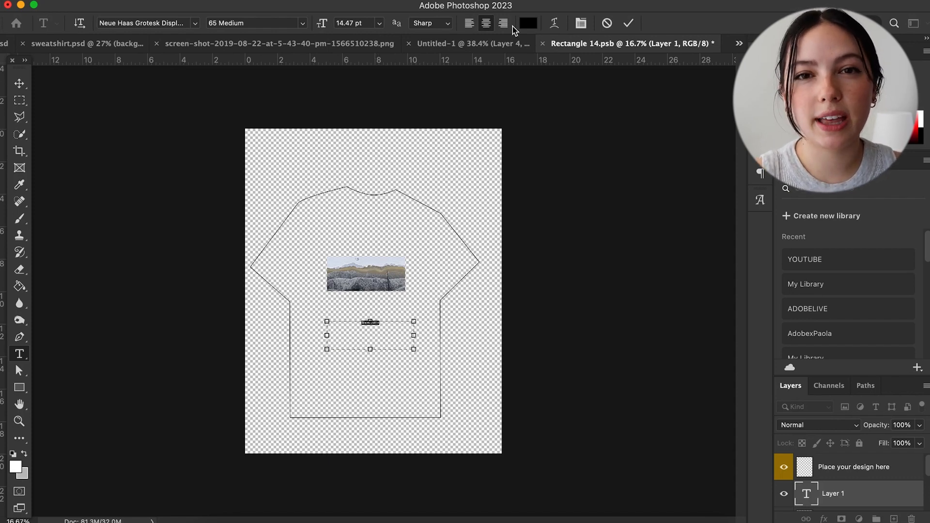
{"action": "left_click", "coordinate": [378, 25]}
{"action": "left_click", "coordinate": [360, 199]}
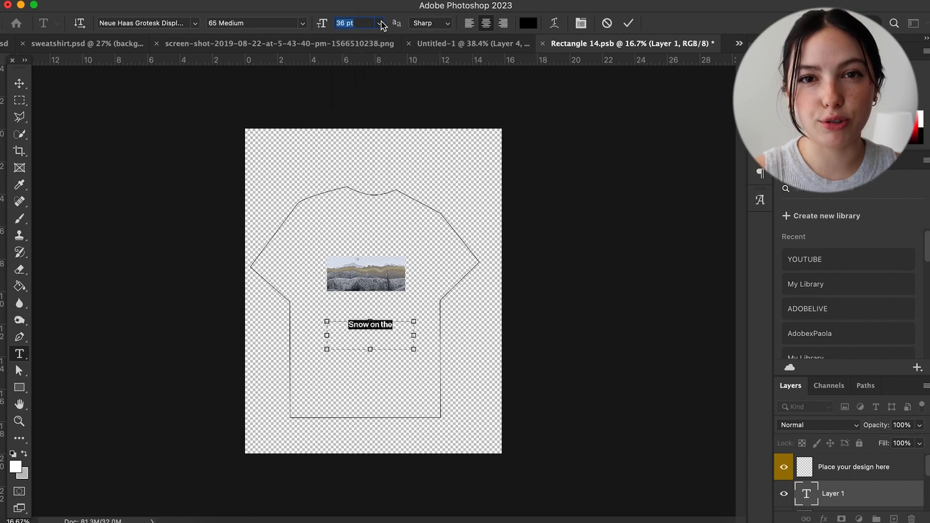
- Tighten the "Snow on the" text box, make the text white at 48 pt and move it above the landscape image
{"action": "left_click_drag", "start_coordinate": [414, 350], "coordinate": [397, 336]}
{"action": "left_click", "coordinate": [527, 26]}
{"action": "left_click", "coordinate": [594, 223]}
{"action": "left_click", "coordinate": [876, 219]}
{"action": "left_click", "coordinate": [20, 84]}
{"action": "left_click_drag", "start_coordinate": [357, 331], "coordinate": [358, 253]}
- Change the duplicated text to "Beach" below the landscape image, save and return to the T-shirt mockup document
{"action": "double_click", "coordinate": [377, 301]}
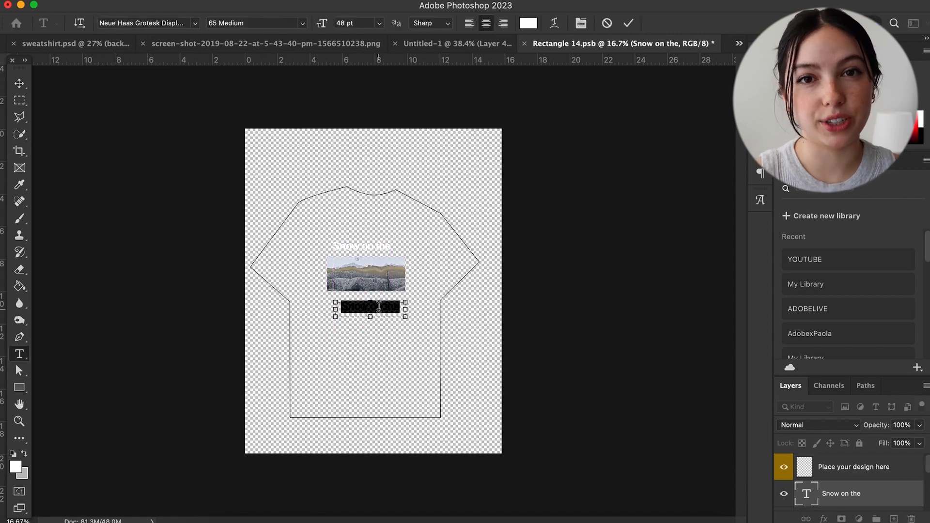
{"action": "type", "text": "Beach"}
{"action": "left_click", "coordinate": [19, 84]}
{"action": "left_click_drag", "start_coordinate": [370, 312], "coordinate": [365, 308]}
{"action": "key", "text": "super+s"}
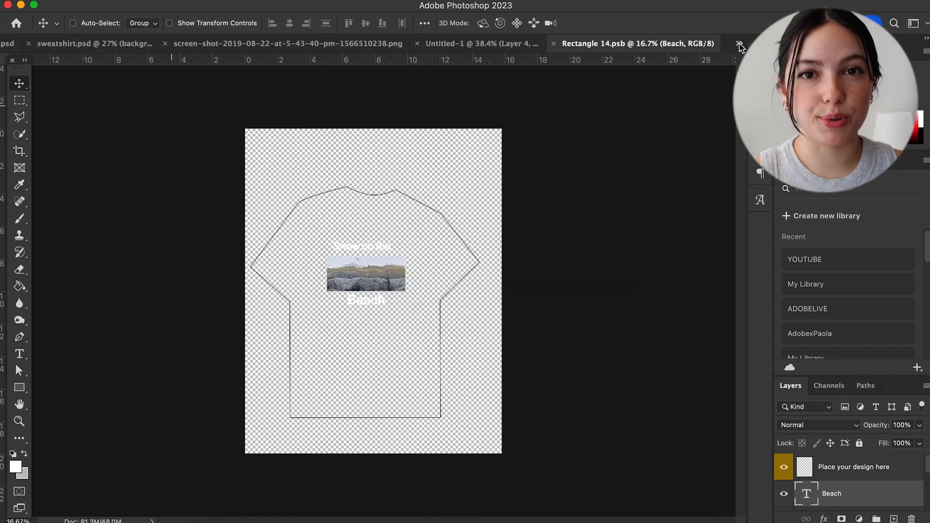
{"action": "left_click", "coordinate": [740, 43]}
{"action": "left_click", "coordinate": [739, 45]}
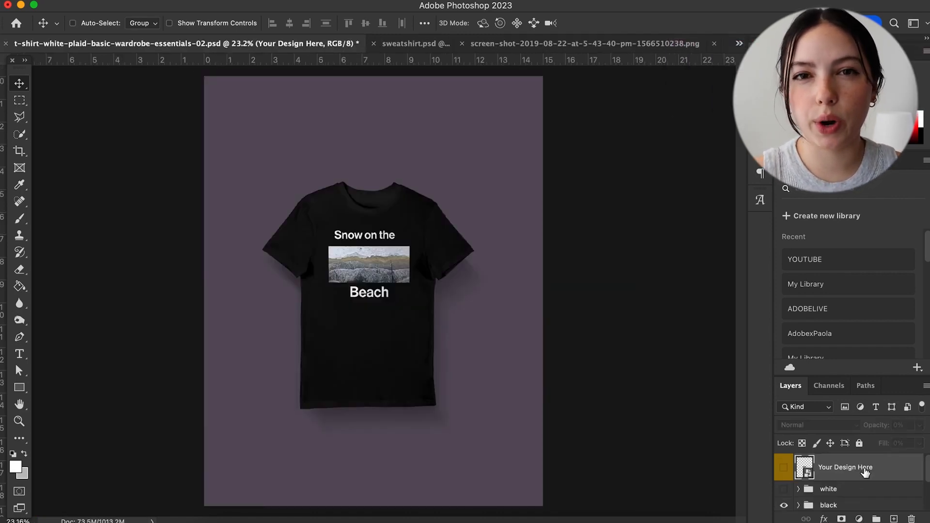
- In Rectangle 14.psb, align "Beach" with the image's right edge and "Snow on the" with its left edge, save and return to the mockup
{"action": "left_click", "coordinate": [739, 44]}
{"action": "left_click", "coordinate": [740, 107]}
{"action": "left_click_drag", "start_coordinate": [370, 307], "coordinate": [390, 305]}
{"action": "scroll", "coordinate": [841, 492], "scroll_direction": "down", "scroll_amount": 2}
{"action": "left_click", "coordinate": [841, 495]}
{"action": "left_click_drag", "start_coordinate": [357, 249], "coordinate": [350, 249]}
{"action": "key", "text": "super+s"}
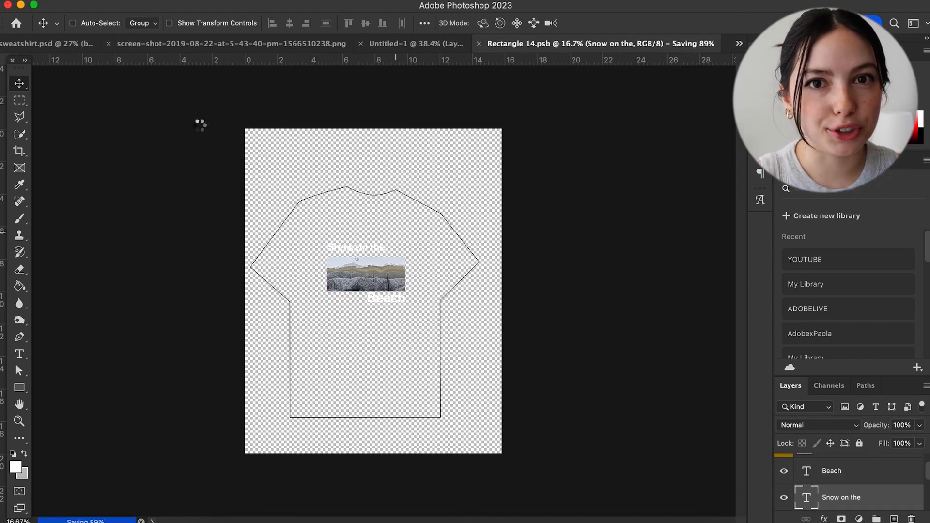
{"action": "left_click", "coordinate": [738, 44]}
{"action": "left_click", "coordinate": [738, 46]}
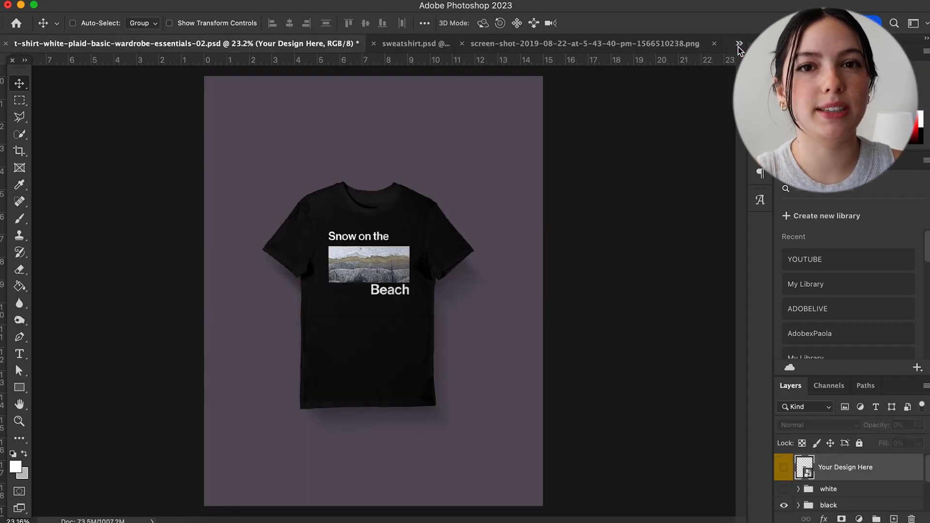
- In Rectangle 14.psb, set both text layers to 50% opacity, save and return to the T-shirt mockup
{"action": "left_click", "coordinate": [738, 44]}
{"action": "left_click", "coordinate": [709, 104]}
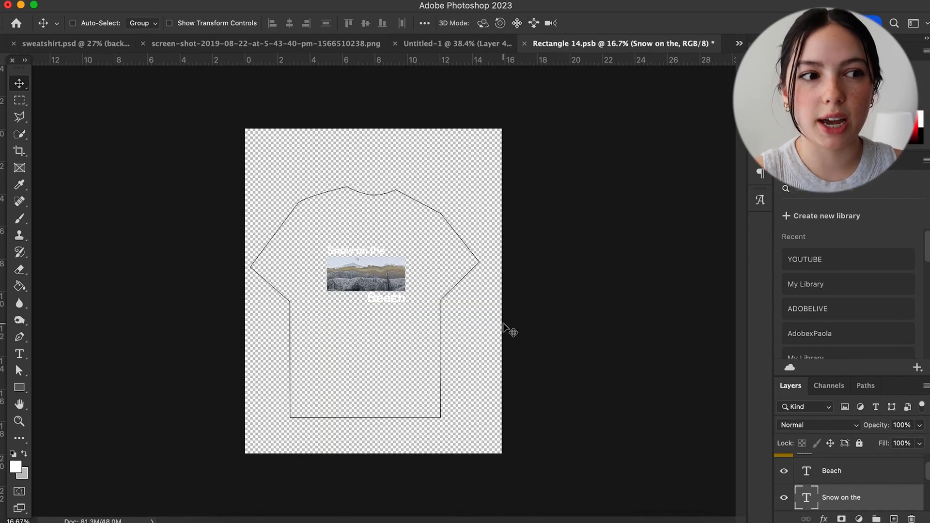
{"action": "left_click_drag", "start_coordinate": [920, 425], "coordinate": [889, 443]}
{"action": "left_click", "coordinate": [844, 476]}
{"action": "key", "text": "ctrl+s"}
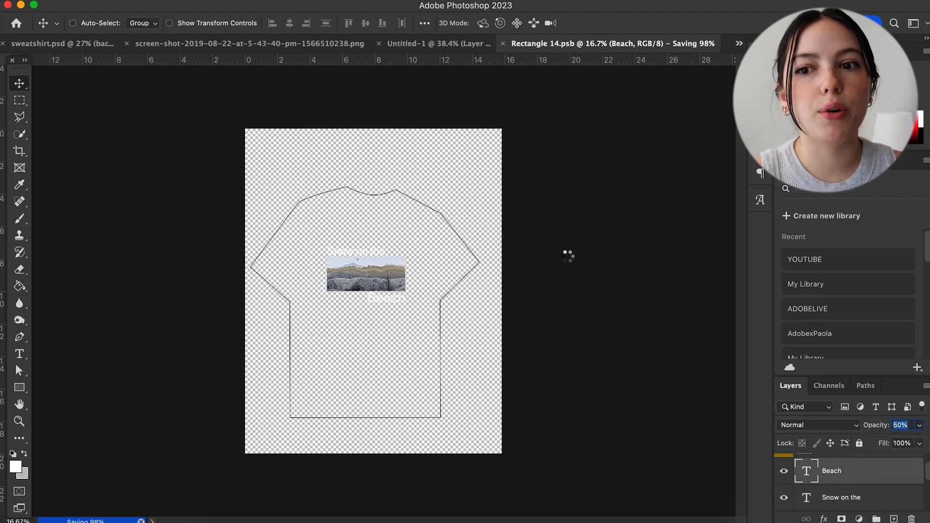
{"action": "left_click", "coordinate": [740, 43]}
{"action": "left_click", "coordinate": [715, 47]}
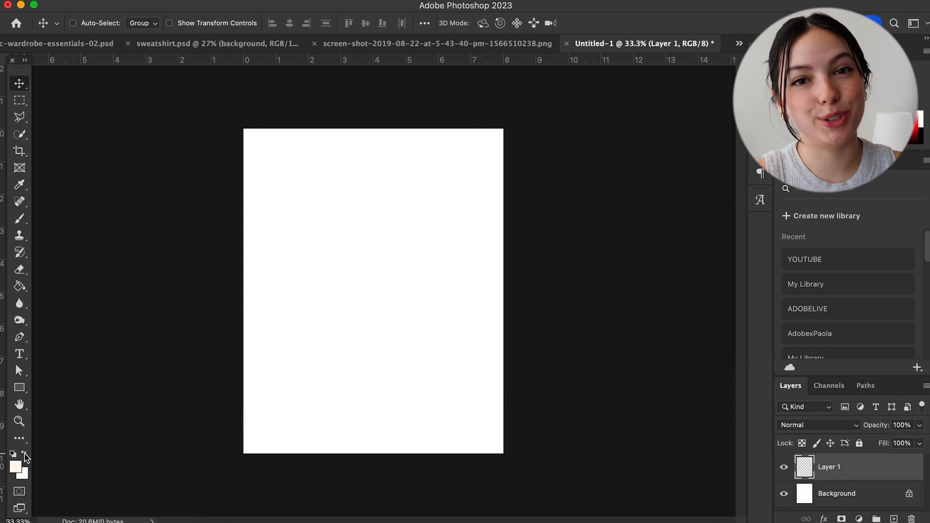
- Set the foreground color to a neutral light gray and fill Layer 1 of the blank poster document with it
{"action": "left_click", "coordinate": [15, 468]}
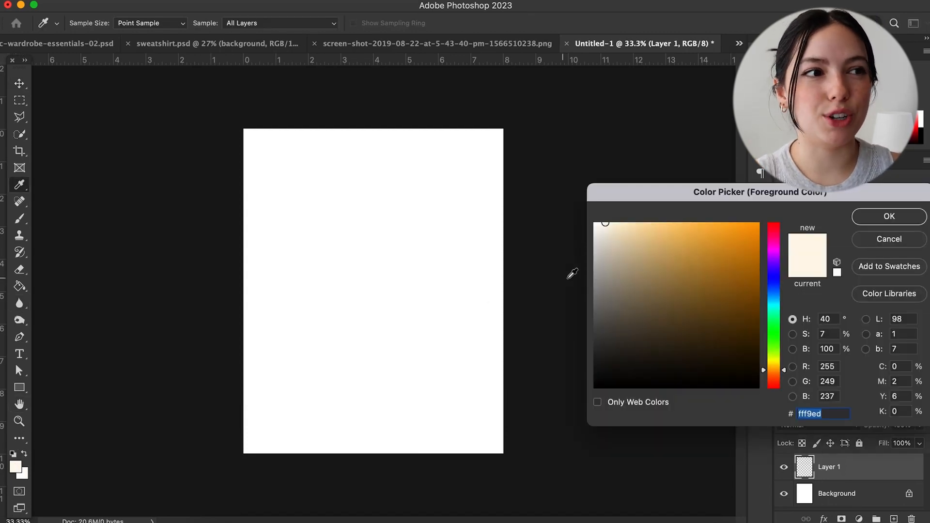
{"action": "left_click", "coordinate": [595, 275]}
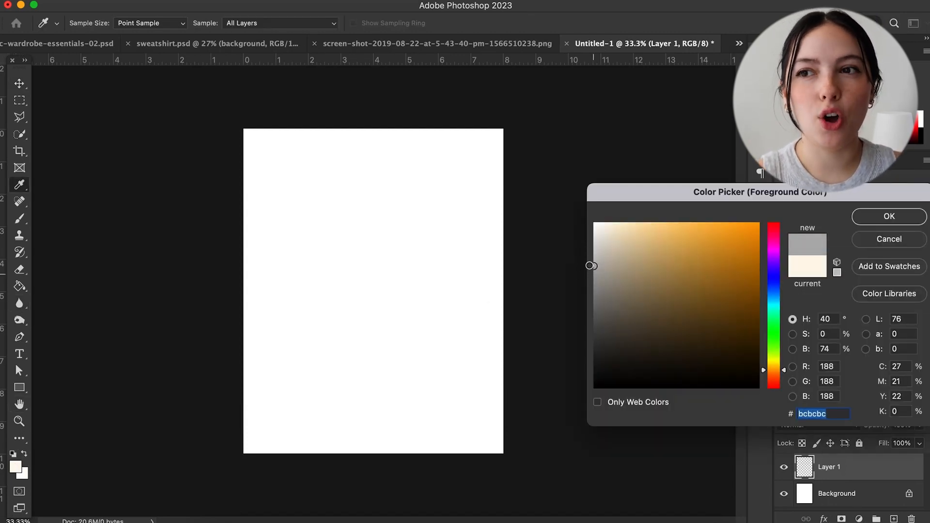
{"action": "left_click", "coordinate": [863, 225]}
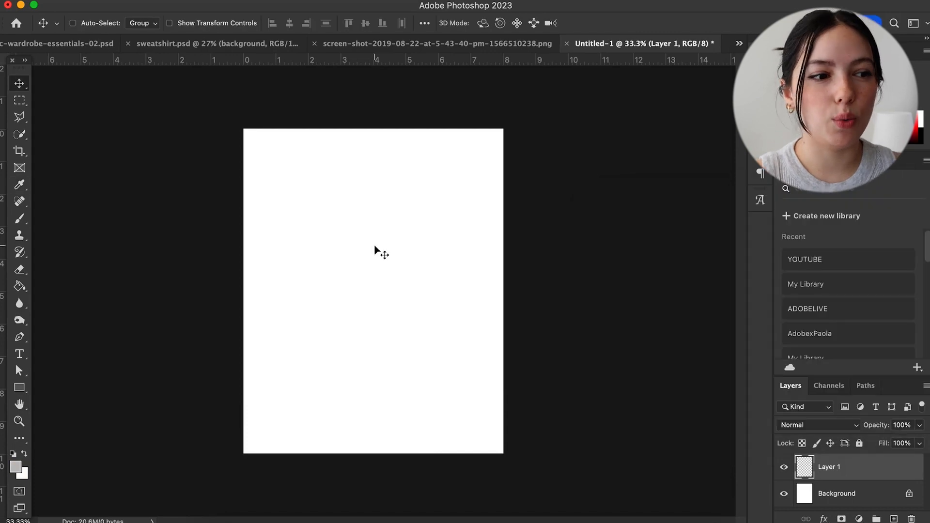
{"action": "left_click", "coordinate": [24, 287]}
{"action": "left_click", "coordinate": [350, 304]}
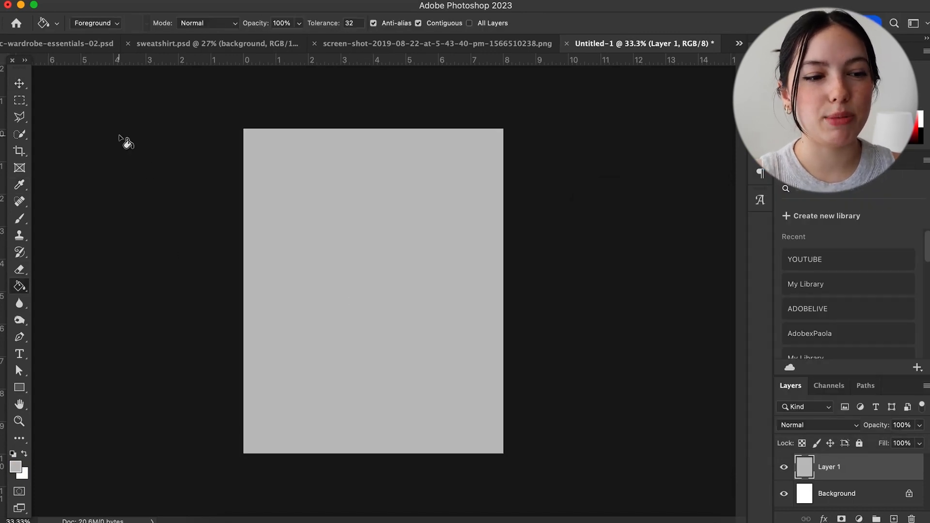
{"action": "key", "text": "v"}
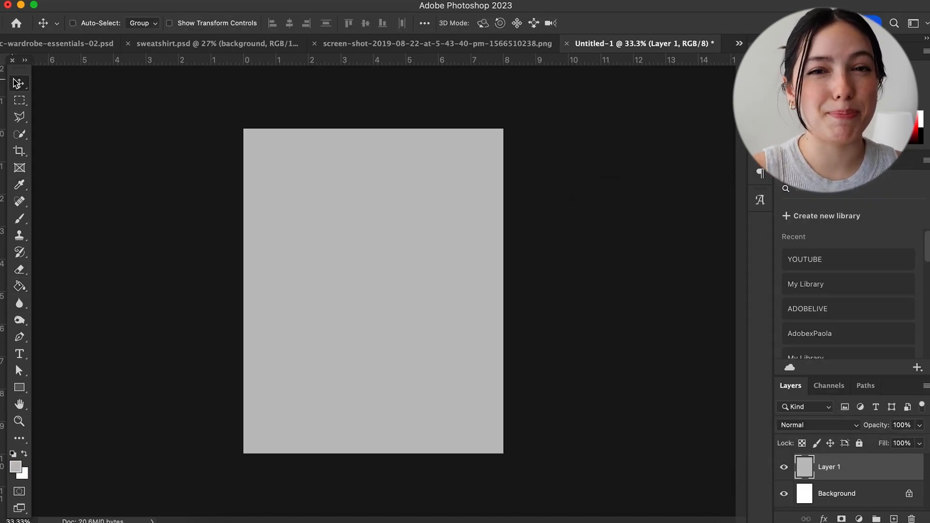
- Place the cutout house image on the gray poster, enlarge it to 383.77% and nudge it down slightly
{"action": "left_click", "coordinate": [485, 45]}
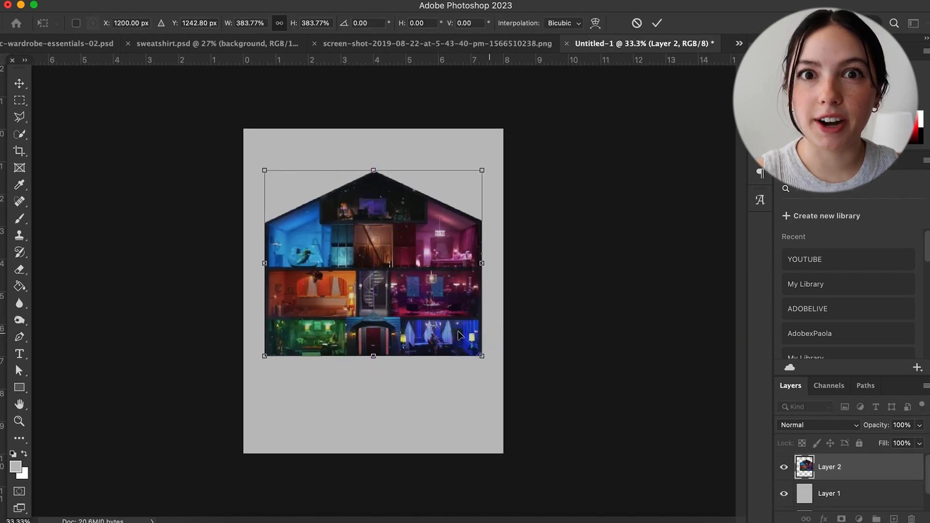
{"action": "key", "text": "Return"}
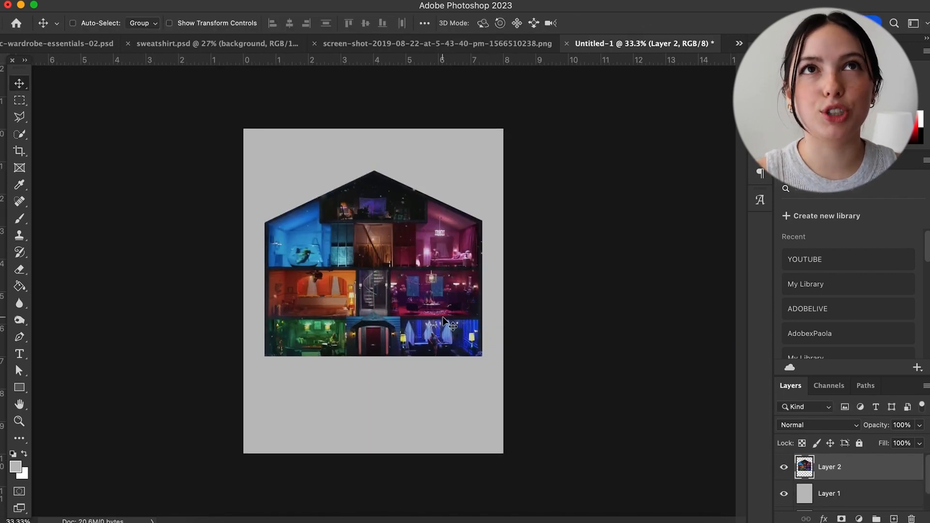
{"action": "left_click_drag", "start_coordinate": [420, 317], "coordinate": [419, 324]}
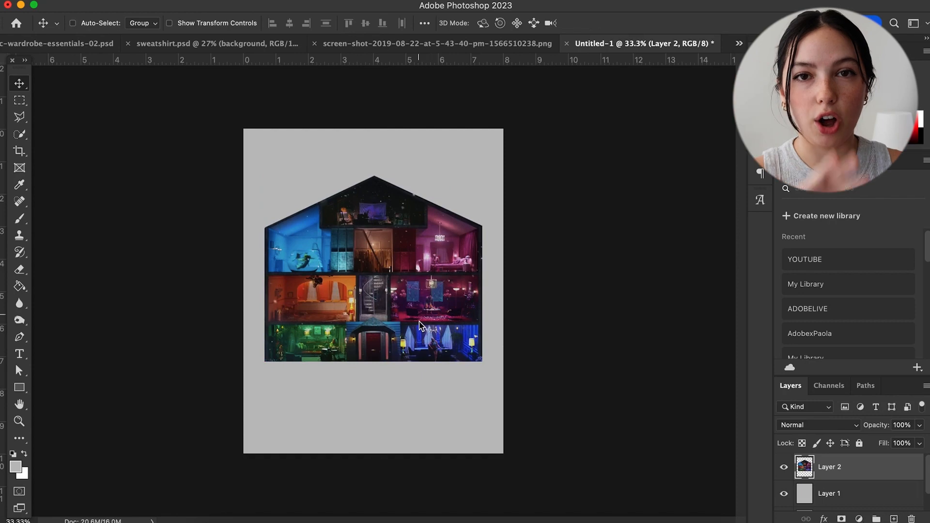
- Scale the house image to 89.18%, reposition it and open the blending mode choices for its copy on Layer 3
{"action": "key", "text": "ctrl+t"}
{"action": "left_click_drag", "start_coordinate": [479, 270], "coordinate": [461, 270]}
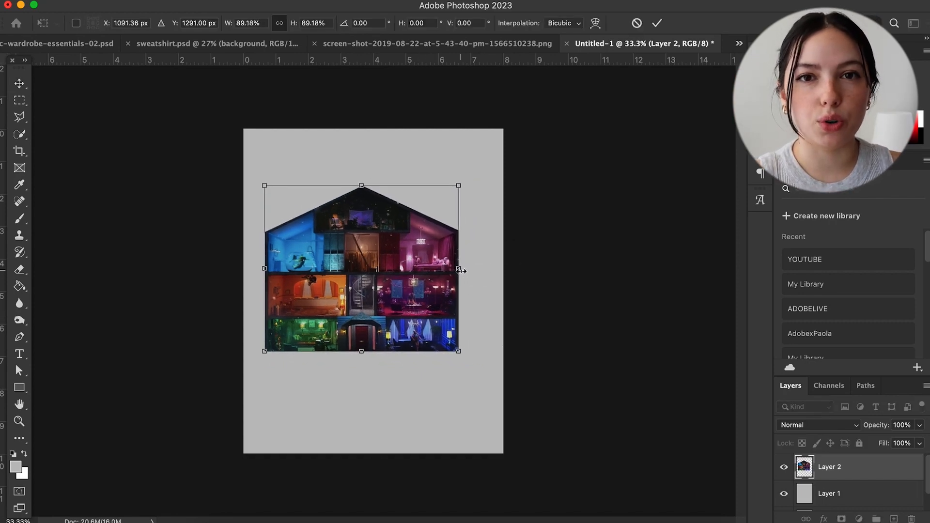
{"action": "key", "text": "Return"}
{"action": "mouse_move", "coordinate": [398, 287]}
{"action": "left_mouse_down"}
{"action": "mouse_move", "coordinate": [410, 287]}
{"action": "mouse_move", "coordinate": [402, 294]}
{"action": "mouse_move", "coordinate": [411, 281]}
{"action": "mouse_move", "coordinate": [394, 277]}
{"action": "mouse_move", "coordinate": [390, 287]}
{"action": "left_mouse_up"}
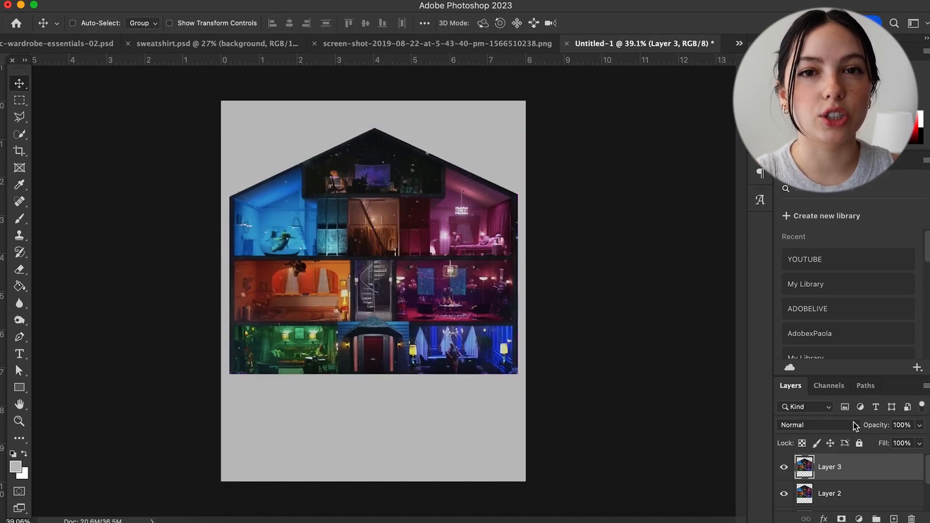
{"action": "left_click", "coordinate": [851, 425]}
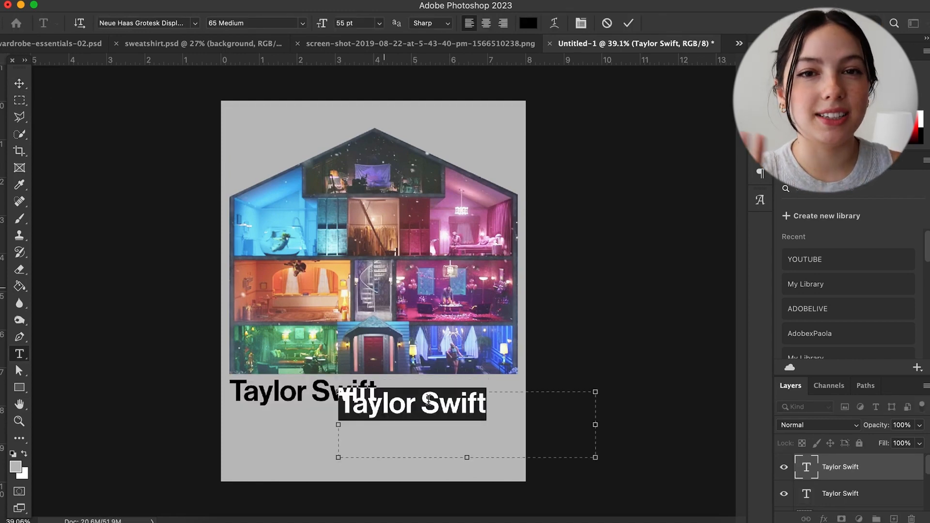
- Change the duplicated title to a right-aligned "Midnights" in the poster's lower-right corner, and delete it
{"action": "type", "text": "M"}
{"action": "key", "text": "super+a"}
{"action": "left_click", "coordinate": [503, 23]}
{"action": "left_click", "coordinate": [589, 368]}
{"action": "left_click_drag", "start_coordinate": [529, 418], "coordinate": [492, 469]}
{"action": "double_click", "coordinate": [492, 471]}
{"action": "key", "text": "Escape"}
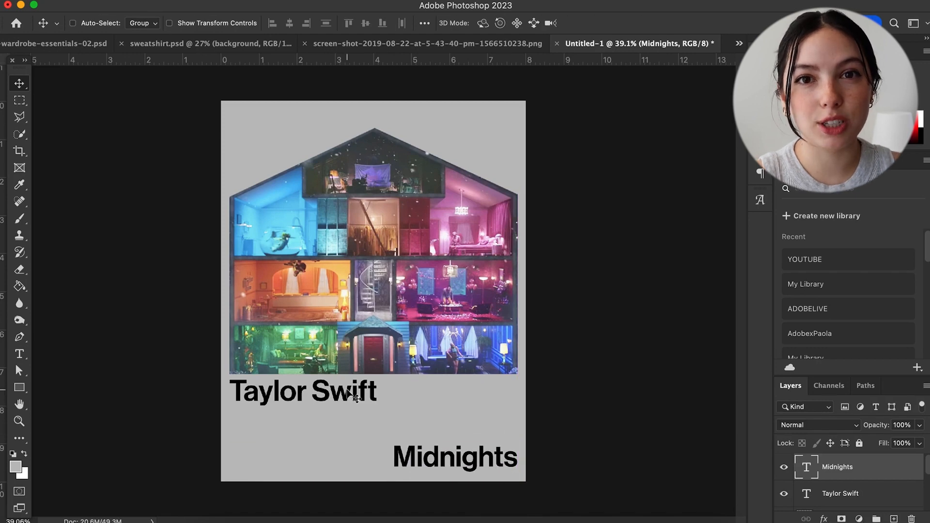
{"action": "key", "text": "BackSpace"}
- Duplicate the "Taylor Swift" title below the original, reduce the copy to 16 pt and right-align it
{"action": "left_click_drag", "start_coordinate": [326, 395], "coordinate": [397, 426], "text": "alt"}
{"action": "double_click", "coordinate": [396, 424]}
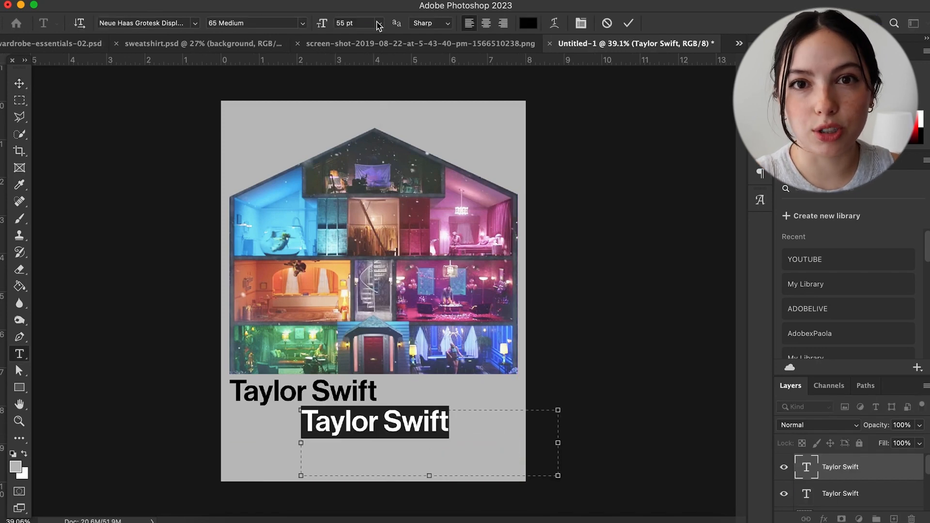
{"action": "left_click", "coordinate": [372, 21]}
{"action": "key", "text": "shift+Down"}
{"action": "key", "text": "shift+Down"}
{"action": "key", "text": "shift+Down"}
{"action": "key", "text": "shift+Down"}
{"action": "left_click_drag", "start_coordinate": [560, 414], "coordinate": [480, 419]}
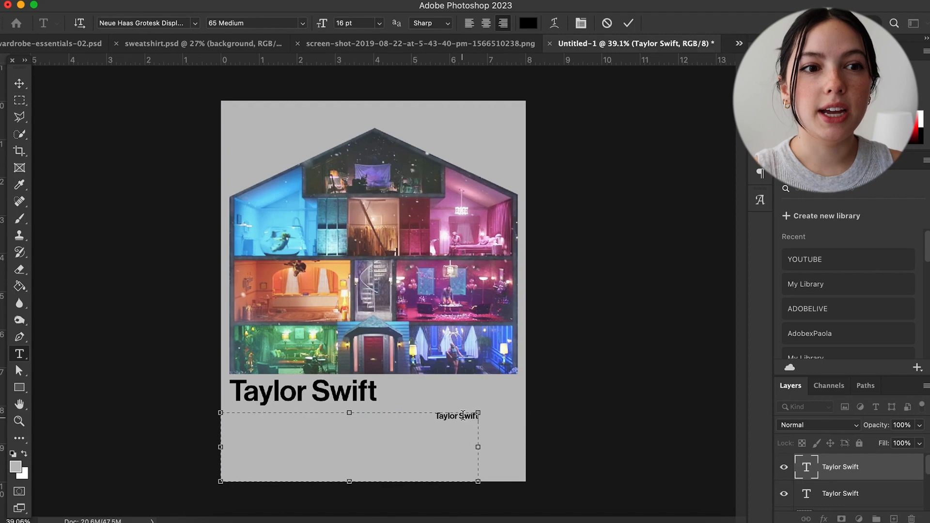
- Replace the small text with the album list starting "Taylor Swift·Fearless·Speak Now·Red·1989·Reputation·Lover" and open its leading choices
{"action": "left_click", "coordinate": [761, 199]}
{"action": "scroll", "coordinate": [647, 298], "scroll_direction": "down", "scroll_amount": 10}
{"action": "double_click", "coordinate": [703, 340]}
{"action": "scroll", "coordinate": [473, 435], "scroll_direction": "up", "scroll_amount": 1}
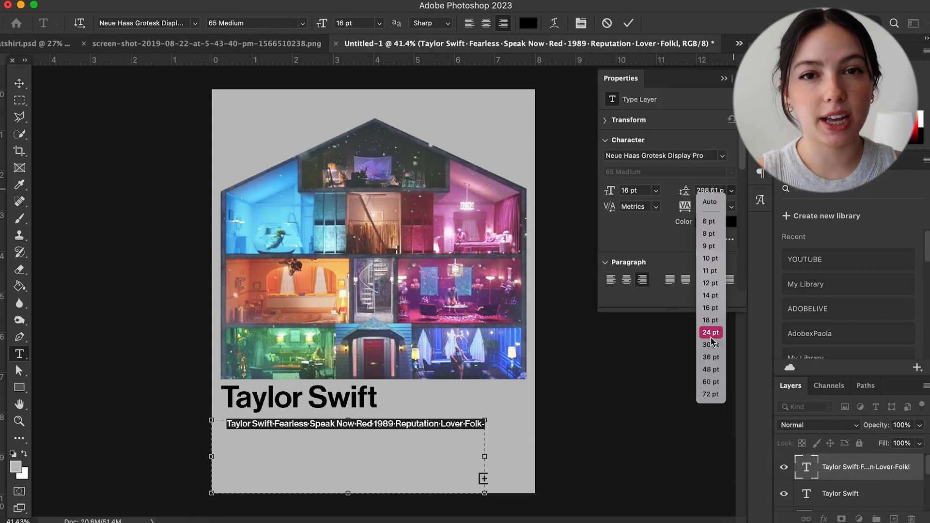
- Narrow the album list's text box from its left side and move it to the poster's right margin
{"action": "left_click", "coordinate": [441, 421]}
{"action": "left_click_drag", "start_coordinate": [211, 457], "coordinate": [377, 456]}
{"action": "key", "text": "super+Return"}
{"action": "key", "text": "v"}
{"action": "left_click_drag", "start_coordinate": [467, 438], "coordinate": [534, 443]}
- Tighten the album list's leading and complete the list with "Folklore·Evermore" and "Midnights"
{"action": "double_click", "coordinate": [471, 423]}
{"action": "left_click", "coordinate": [760, 199]}
{"action": "double_click", "coordinate": [706, 338]}
{"action": "left_click", "coordinate": [728, 191]}
{"action": "key", "text": "super+Return"}
{"action": "key", "text": "v"}
{"action": "scroll", "coordinate": [553, 454], "scroll_direction": "down", "scroll_amount": 1}
{"action": "double_click", "coordinate": [518, 475]}
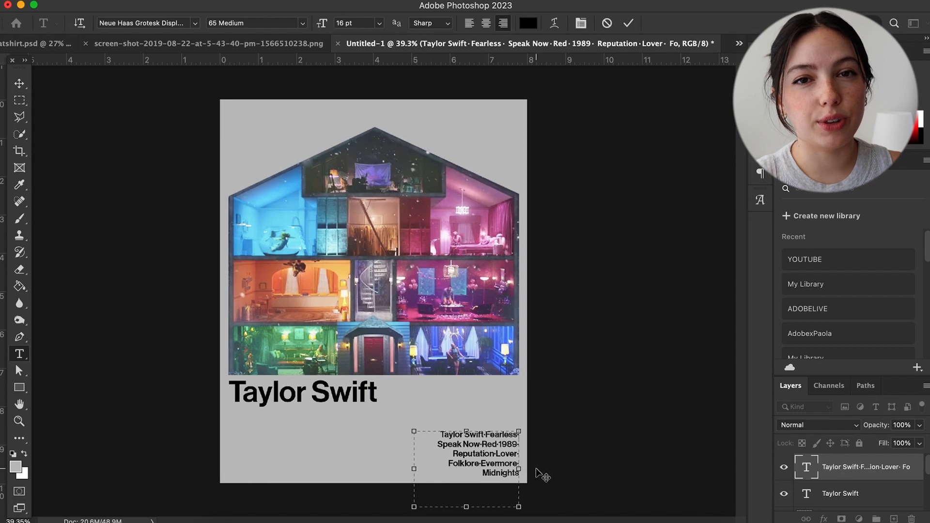
{"action": "key", "text": "super+Return"}
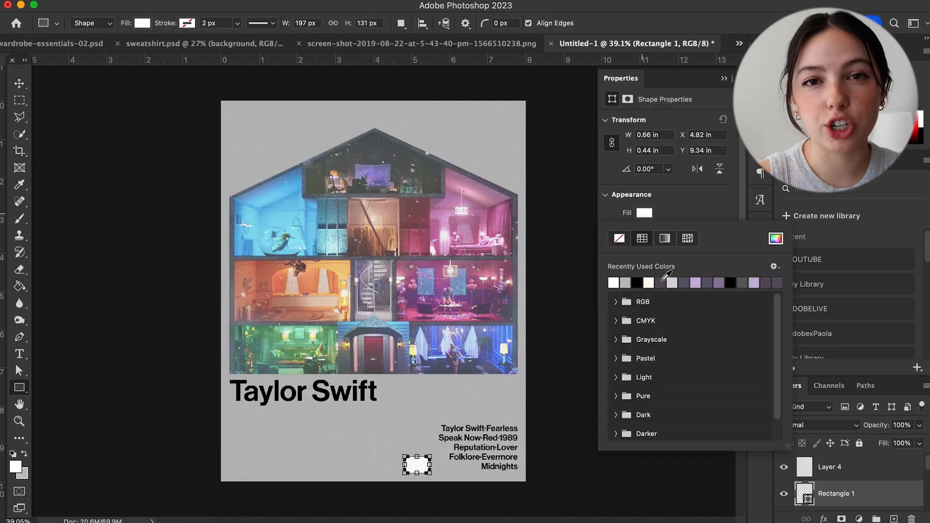
- Fill the small rounded rectangle with dark purple 2d1b45 and move it left along the poster's lower edge
{"action": "type", "text": "2d1b45"}
{"action": "key", "text": "Return"}
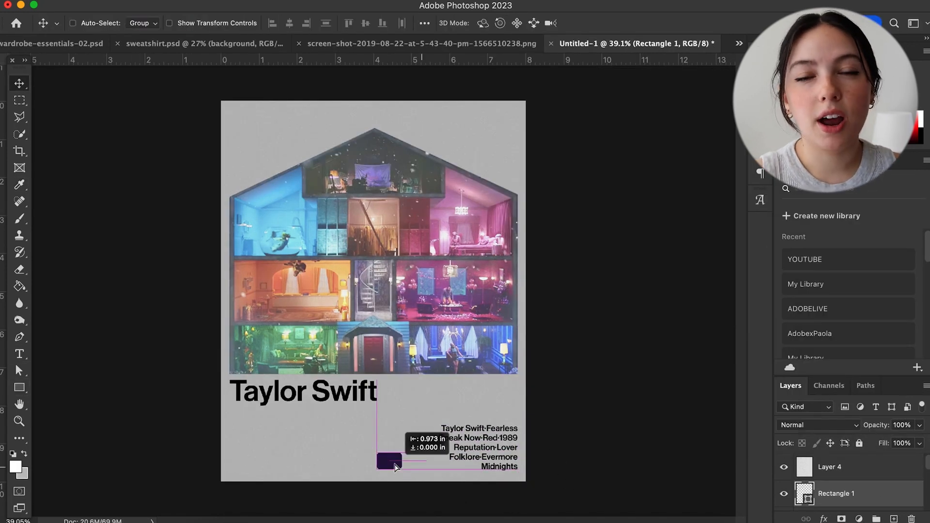
{"action": "left_click_drag", "start_coordinate": [383, 434], "coordinate": [391, 460]}
{"action": "double_click", "coordinate": [805, 493]}
{"action": "left_click", "coordinate": [889, 239]}
- Paste copies of the purple rectangle and line them up in a row along the poster's lower edge
{"action": "key", "text": "super+v"}
{"action": "left_click_drag", "start_coordinate": [373, 291], "coordinate": [362, 460]}
{"action": "key", "text": "super+v"}
{"action": "left_click_drag", "start_coordinate": [360, 373], "coordinate": [336, 459]}
{"action": "key", "text": "super+v"}
{"action": "left_click_drag", "start_coordinate": [376, 291], "coordinate": [236, 464]}
{"action": "key", "text": "super+v"}
{"action": "key", "text": "super+v"}
- Shrink the album list text and move it up beside the "Taylor Swift" title, at the right margin
{"action": "scroll", "coordinate": [841, 480], "scroll_direction": "down", "scroll_amount": 5}
{"action": "left_click", "coordinate": [841, 483]}
{"action": "key", "text": "super+t"}
{"action": "left_click_drag", "start_coordinate": [415, 461], "coordinate": [437, 461]}
{"action": "left_click_drag", "start_coordinate": [507, 451], "coordinate": [506, 398]}
{"action": "key", "text": "Return"}
- Paste more purple rectangles and extend the row to the poster's right edge
{"action": "left_click", "coordinate": [837, 459]}
{"action": "key", "text": "super+v"}
{"action": "left_click_drag", "start_coordinate": [376, 300], "coordinate": [460, 469]}
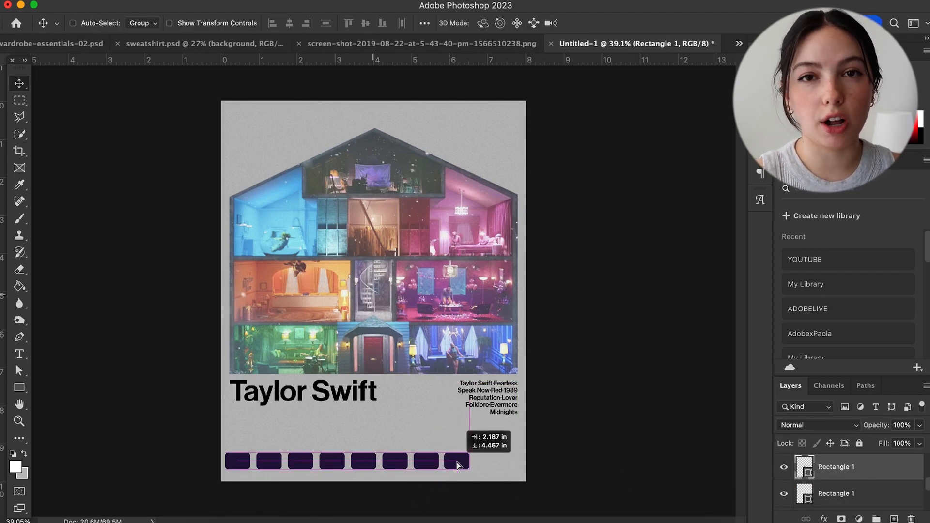
{"action": "key", "text": "super+v"}
{"action": "left_click_drag", "start_coordinate": [376, 300], "coordinate": [532, 492]}
{"action": "key", "text": "super+v"}
- Select all the rectangle layers and shift the row so it spans the poster's full width
{"action": "scroll", "coordinate": [852, 496], "scroll_direction": "down", "scroll_amount": 3}
{"action": "left_click", "coordinate": [852, 497], "text": "shift"}
{"action": "scroll", "coordinate": [840, 460], "scroll_direction": "up", "scroll_amount": 8}
{"action": "left_click", "coordinate": [834, 487], "text": "shift"}
{"action": "scroll", "coordinate": [824, 478], "scroll_direction": "up", "scroll_amount": 1}
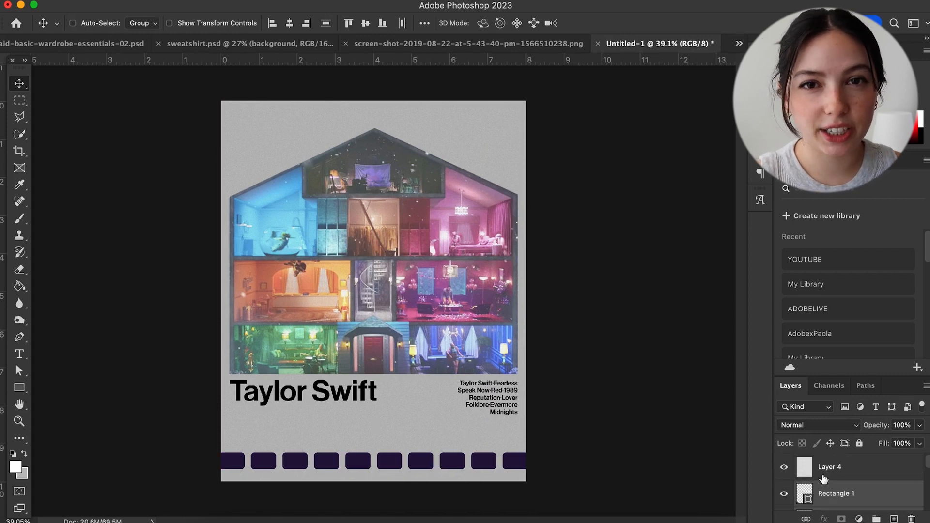
- Recolor the first rectangle in the row to green 178b48, starting from a green sampled in the house image
{"action": "double_click", "coordinate": [805, 494]}
{"action": "left_click", "coordinate": [641, 326]}
{"action": "left_click", "coordinate": [777, 327]}
{"action": "left_click", "coordinate": [326, 333]}
{"action": "left_click", "coordinate": [301, 334]}
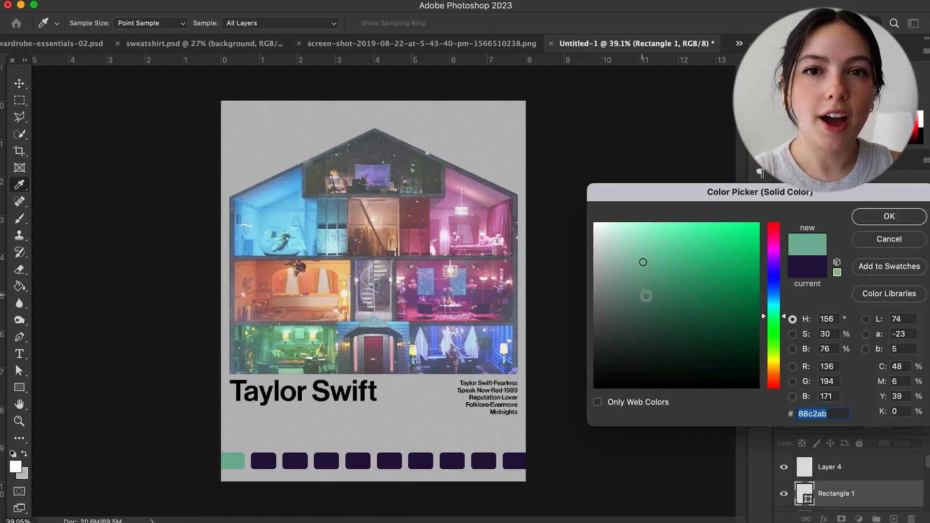
{"action": "left_click", "coordinate": [641, 290]}
{"action": "left_click", "coordinate": [775, 321]}
{"action": "left_click", "coordinate": [742, 313]}
{"action": "left_click", "coordinate": [889, 216]}
- Recolor the second rectangle in the row to mustard yellow
{"action": "scroll", "coordinate": [824, 487], "scroll_direction": "down", "scroll_amount": 2}
{"action": "double_click", "coordinate": [803, 489]}
{"action": "left_click", "coordinate": [656, 324]}
{"action": "left_click", "coordinate": [290, 283]}
{"action": "left_click", "coordinate": [776, 367]}
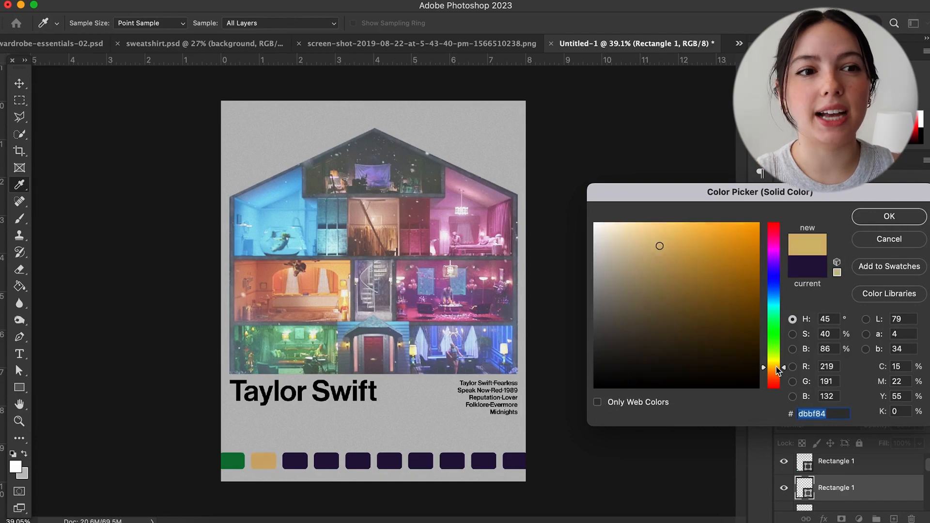
{"action": "left_click", "coordinate": [692, 252]}
{"action": "left_click", "coordinate": [890, 217]}
{"action": "double_click", "coordinate": [804, 488]}
{"action": "left_click", "coordinate": [693, 254]}
{"action": "left_click", "coordinate": [889, 217]}
- Identify the third rectangle's layer by toggling its visibility and recolor it to medium purple
{"action": "scroll", "coordinate": [806, 482], "scroll_direction": "up", "scroll_amount": 1}
{"action": "double_click", "coordinate": [805, 470]}
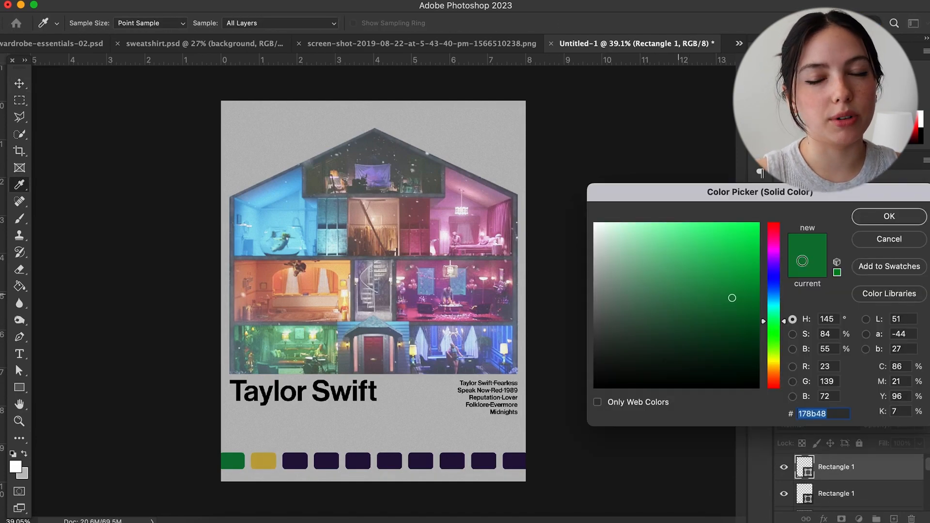
{"action": "left_click", "coordinate": [889, 217]}
{"action": "scroll", "coordinate": [805, 482], "scroll_direction": "down", "scroll_amount": 2}
{"action": "left_click", "coordinate": [785, 483]}
{"action": "left_click", "coordinate": [785, 483]}
{"action": "double_click", "coordinate": [805, 483]}
{"action": "left_click", "coordinate": [662, 276]}
{"action": "left_click", "coordinate": [889, 217]}
- Recolor the fourth rectangle in the row to dark red
{"action": "scroll", "coordinate": [816, 484], "scroll_direction": "down", "scroll_amount": 2}
{"action": "double_click", "coordinate": [805, 481]}
{"action": "left_click_drag", "start_coordinate": [774, 377], "coordinate": [774, 389]}
{"action": "left_click", "coordinate": [733, 293]}
{"action": "left_click", "coordinate": [889, 217]}
- Recolor the fifth rectangle in the row to light blue
{"action": "scroll", "coordinate": [797, 480], "scroll_direction": "down", "scroll_amount": 2}
{"action": "double_click", "coordinate": [805, 478]}
{"action": "left_click", "coordinate": [774, 283]}
{"action": "left_click", "coordinate": [656, 237]}
{"action": "left_click", "coordinate": [774, 298]}
{"action": "left_click", "coordinate": [695, 249]}
{"action": "left_click", "coordinate": [889, 217]}
- Identify the sixth rectangle's layer by toggling layer visibility and recolor the rectangle to black
{"action": "scroll", "coordinate": [795, 477], "scroll_direction": "up", "scroll_amount": 1}
{"action": "left_click", "coordinate": [785, 477]}
{"action": "left_click", "coordinate": [785, 476]}
{"action": "scroll", "coordinate": [794, 480], "scroll_direction": "down", "scroll_amount": 2}
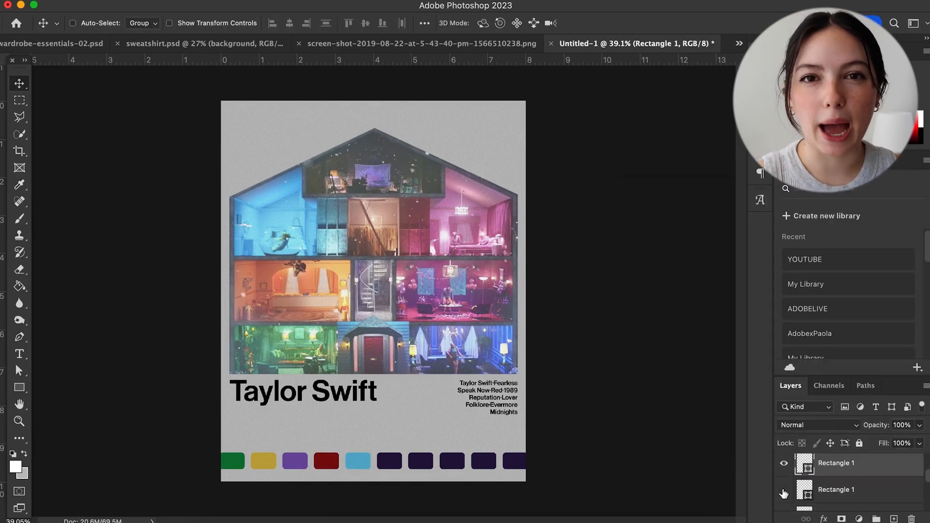
{"action": "double_click", "coordinate": [805, 490]}
{"action": "left_click_drag", "start_coordinate": [616, 375], "coordinate": [583, 389]}
{"action": "left_click", "coordinate": [890, 217]}
- Recolor the seventh rectangle in the row to light pink
{"action": "scroll", "coordinate": [798, 480], "scroll_direction": "down", "scroll_amount": 2}
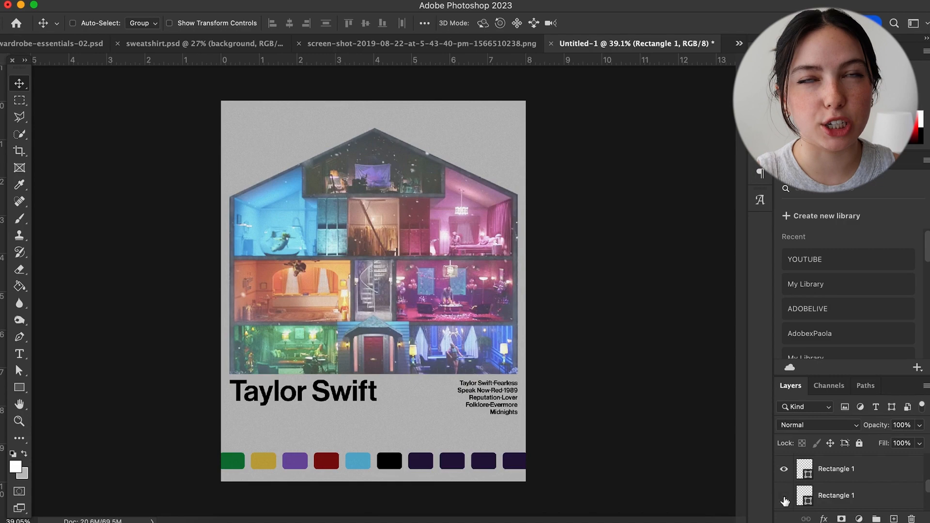
{"action": "double_click", "coordinate": [805, 496]}
{"action": "left_click", "coordinate": [774, 250]}
{"action": "left_click", "coordinate": [644, 235]}
{"action": "left_click", "coordinate": [889, 216]}
- Recolor the eighth rectangle in the row to neutral gray (#777777)
{"action": "double_click", "coordinate": [804, 477]}
{"action": "left_click", "coordinate": [594, 310]}
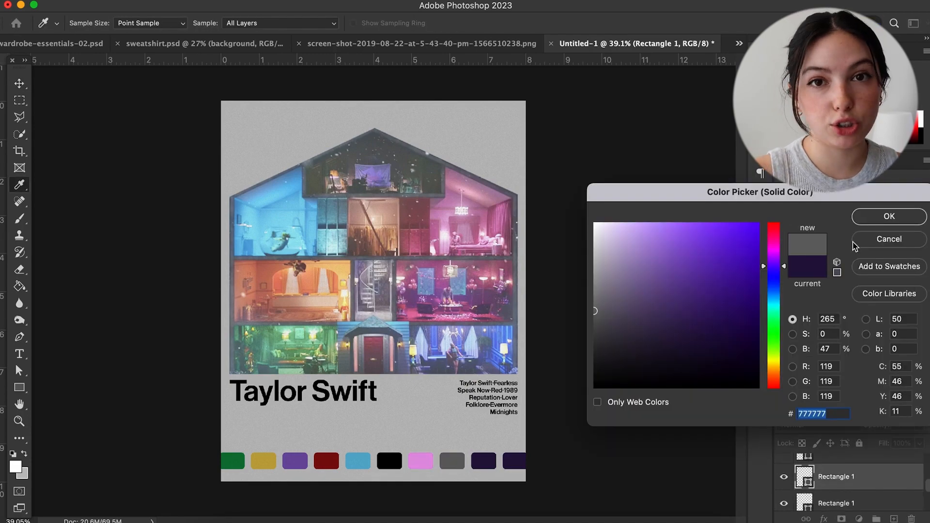
{"action": "left_click", "coordinate": [889, 217]}
- Recolor the ninth rectangle in the row to dark brown (#5b4634)
{"action": "scroll", "coordinate": [800, 477], "scroll_direction": "up", "scroll_amount": 2}
{"action": "double_click", "coordinate": [805, 472]}
{"action": "left_click", "coordinate": [774, 376]}
{"action": "left_click", "coordinate": [664, 329]}
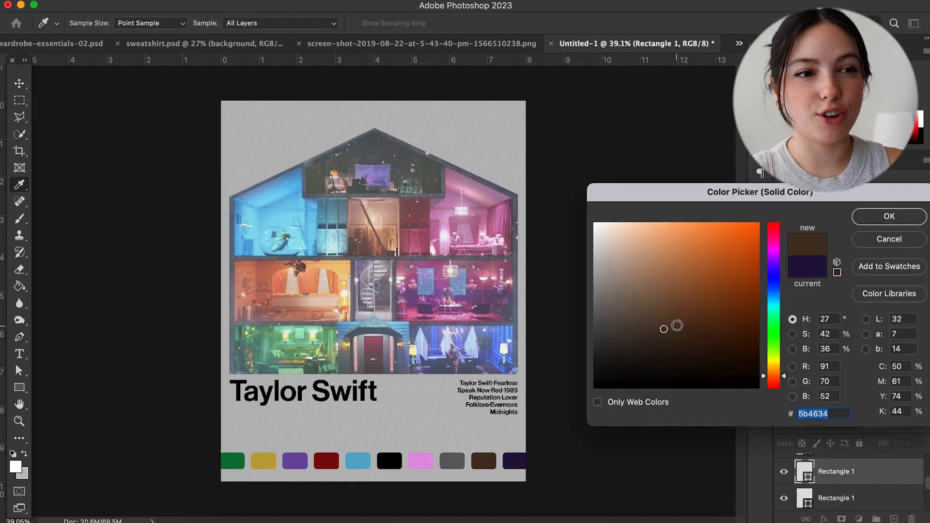
{"action": "left_click", "coordinate": [889, 217]}
{"action": "scroll", "coordinate": [822, 479], "scroll_direction": "down", "scroll_amount": 1}
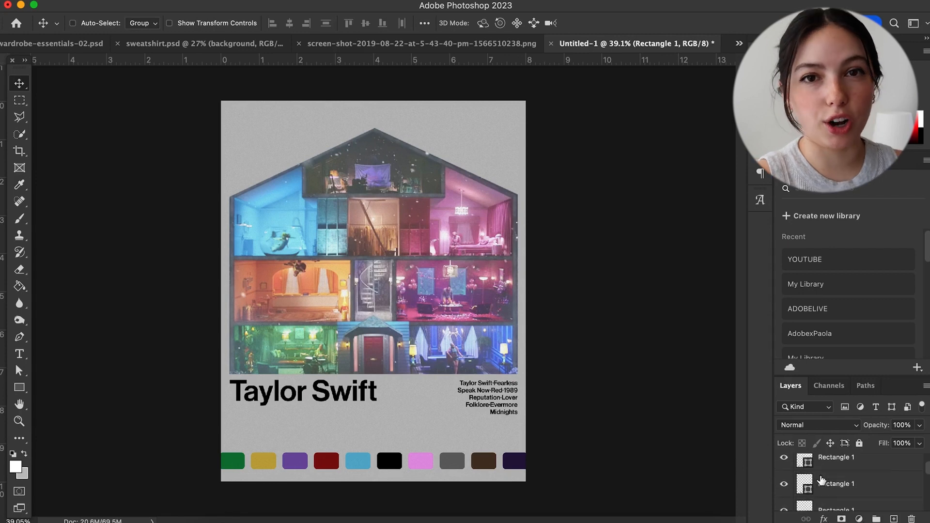